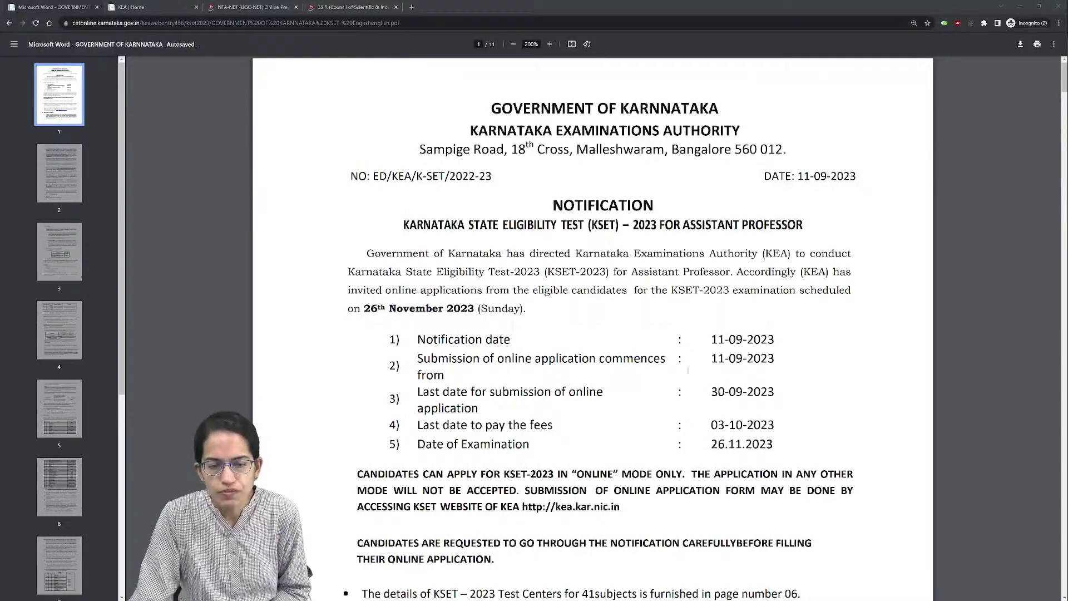
# Highlight the last-date-for-submission line, clear it, and scroll toward the 26.11.2023 examination date.
pyautogui.moveTo(505, 391); pyautogui.dragTo(771, 392)
pyautogui.click(771, 398)
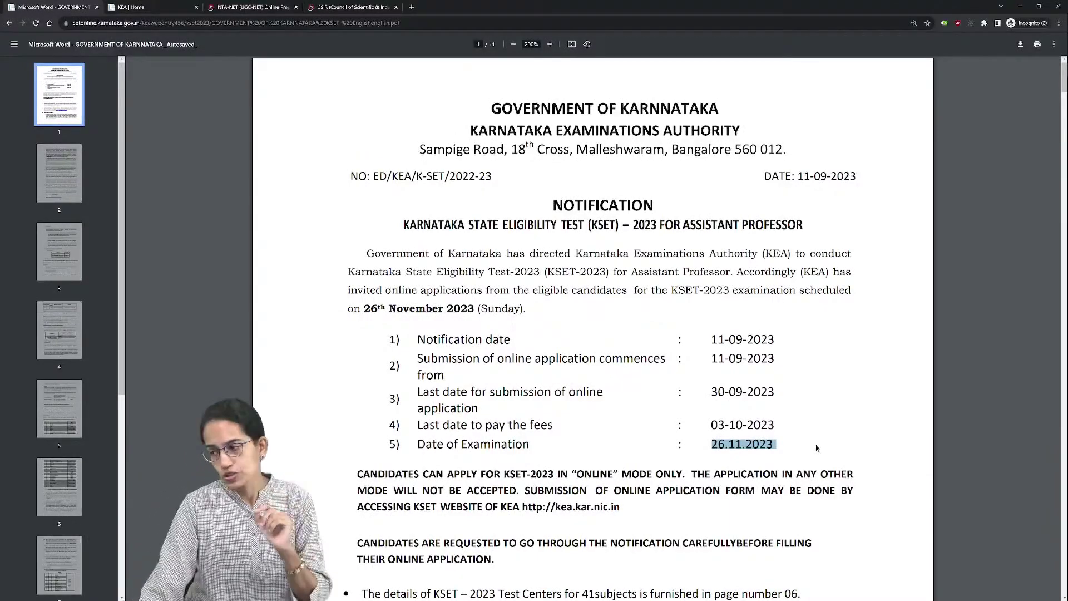
pyautogui.scroll(-2, 783, 442)
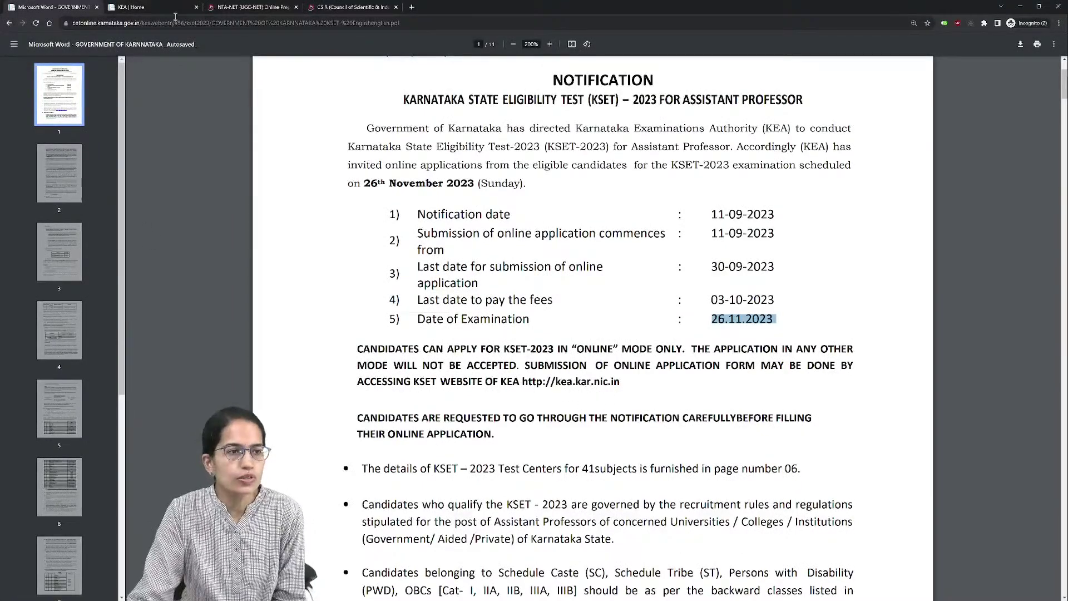
# Switch the KEA homepage language to English and bring up a second narrow window of the site.
pyautogui.click(131, 7)
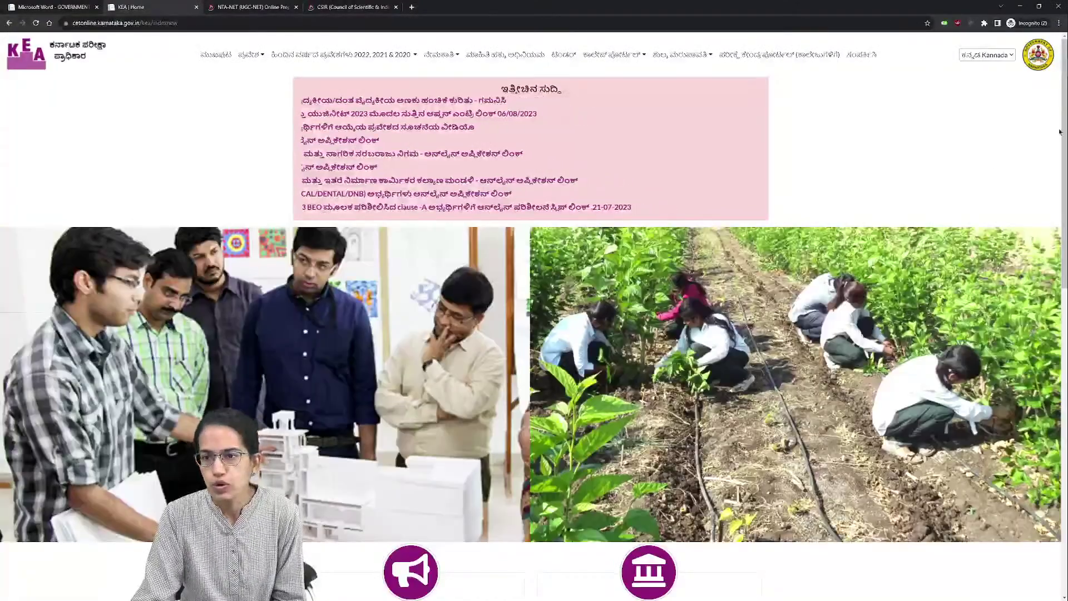
pyautogui.click(985, 56)
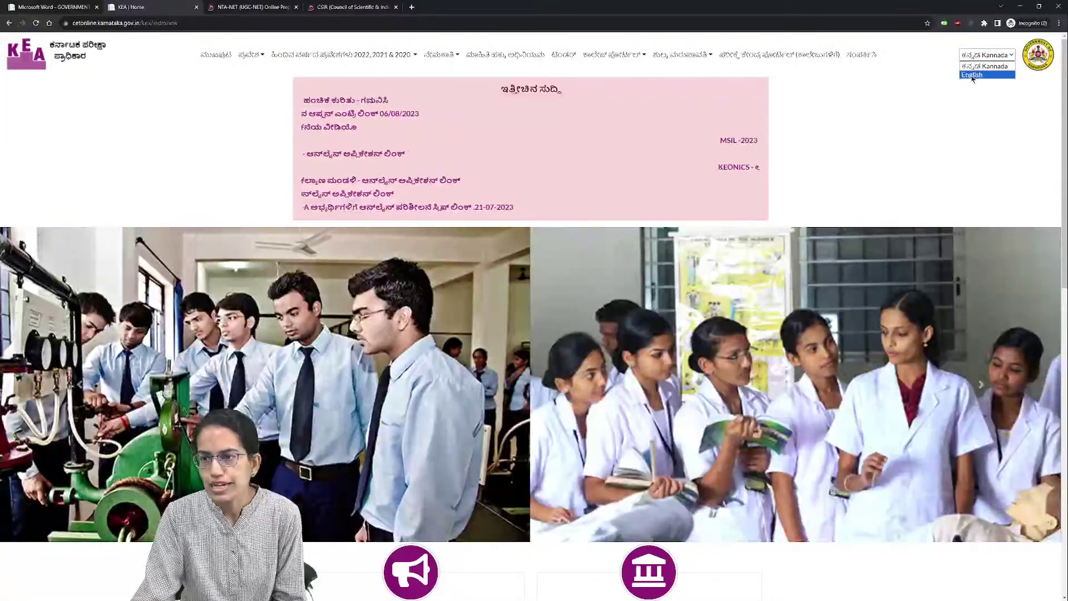
pyautogui.click(973, 76)
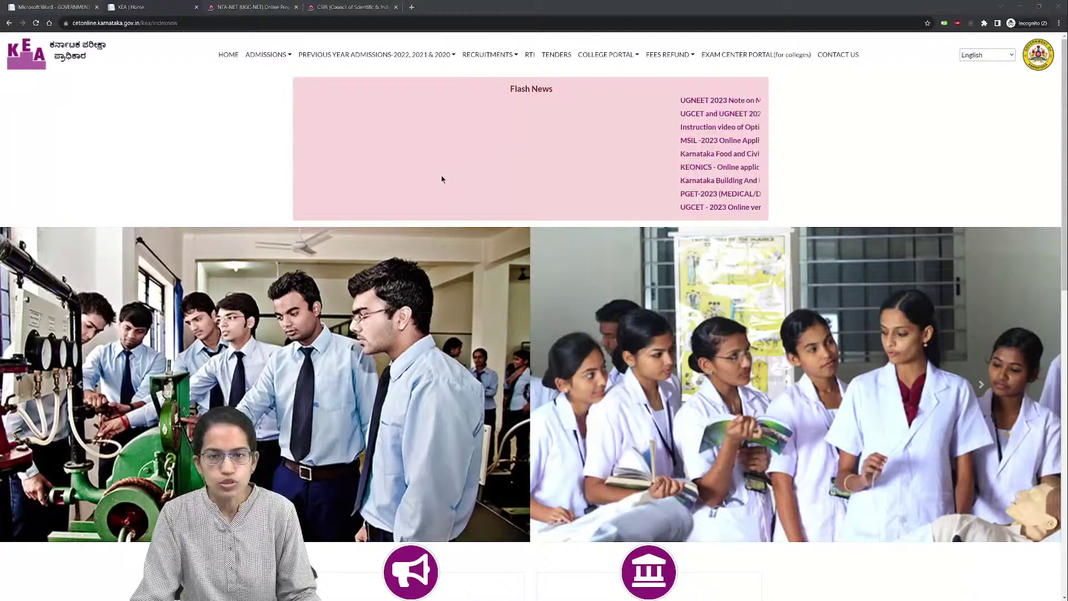
pyautogui.hotkey('alt', 'Tab')
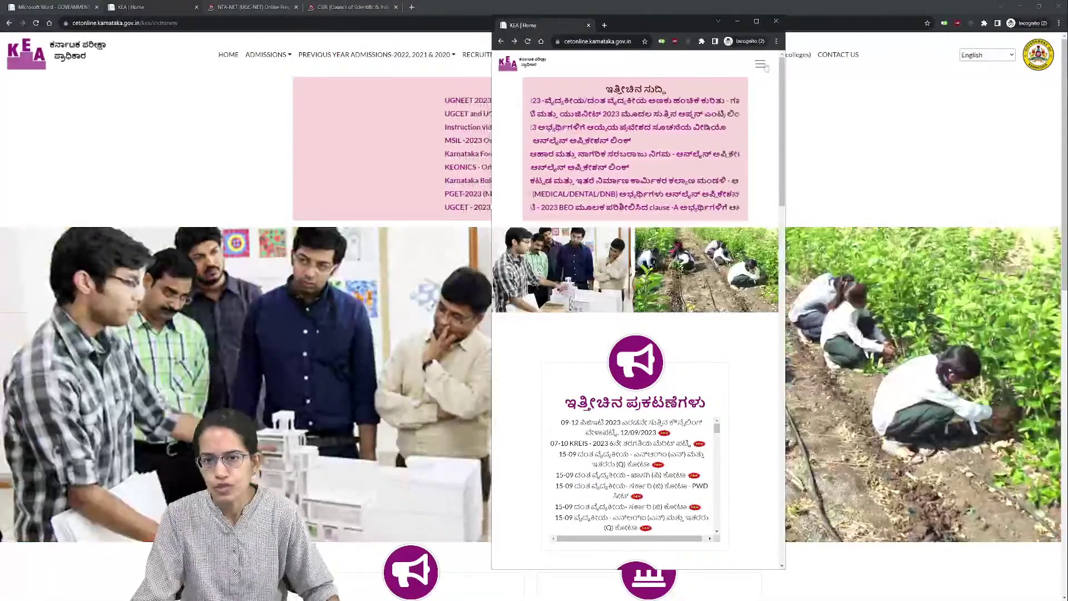
# Set the narrow KEA window's language to English through its menu, then return to the main window.
pyautogui.click(760, 65)
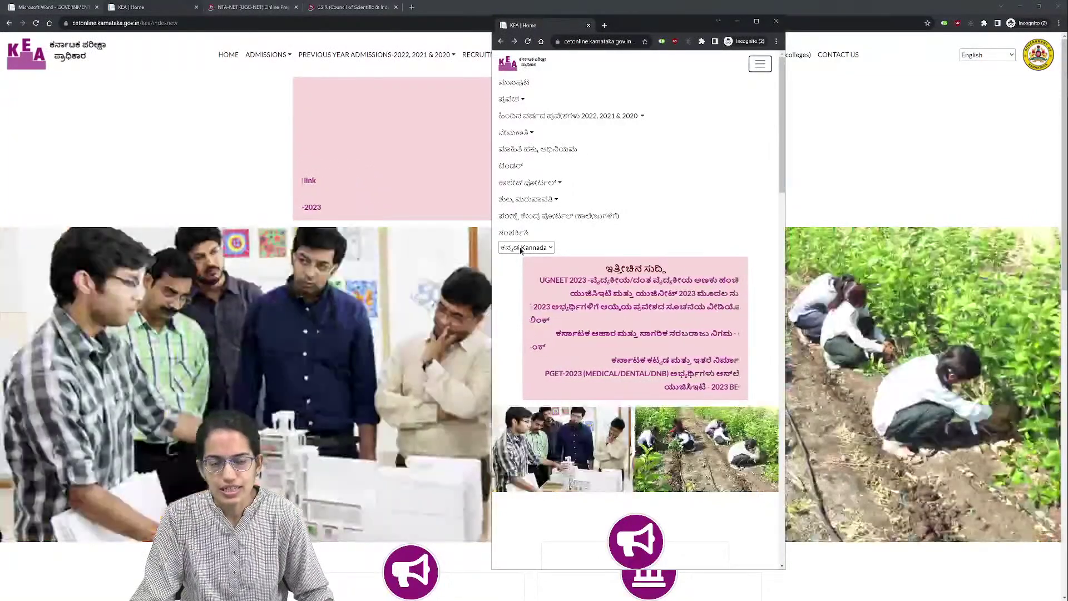
pyautogui.click(522, 248)
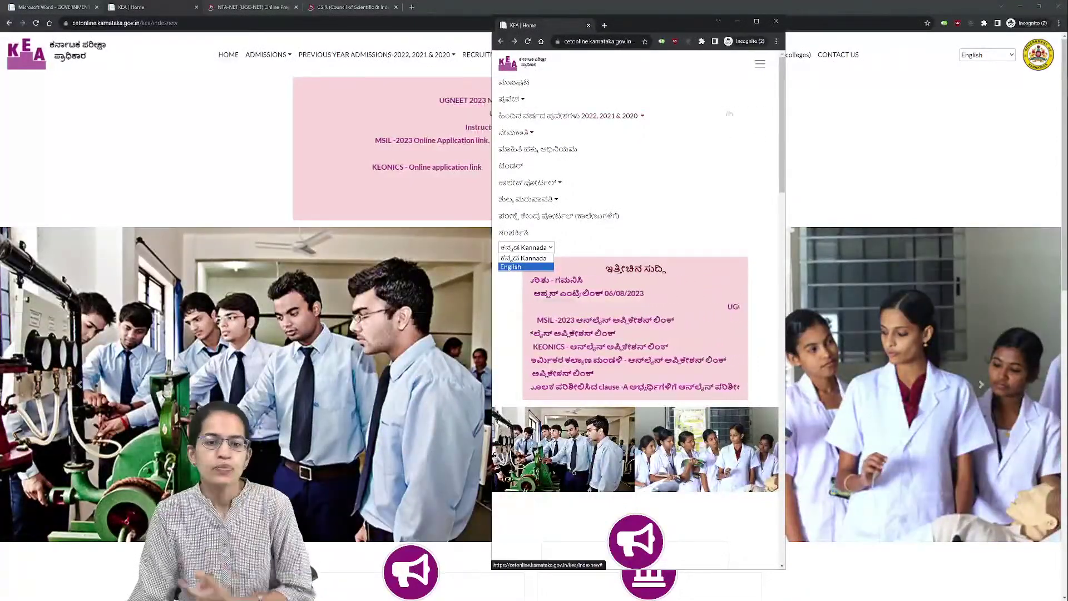
pyautogui.click(760, 64)
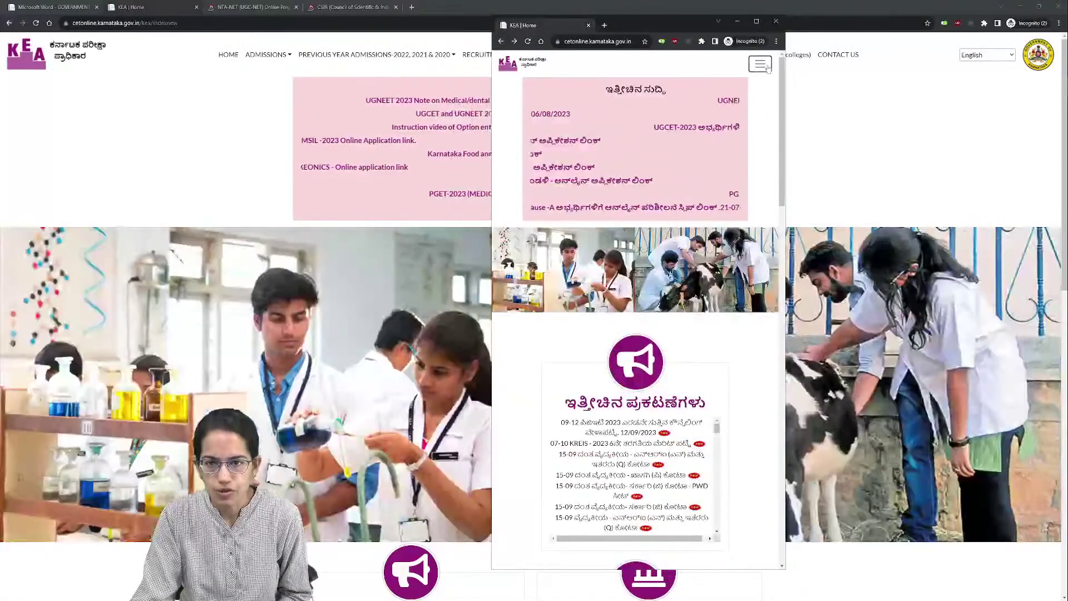
pyautogui.click(767, 66)
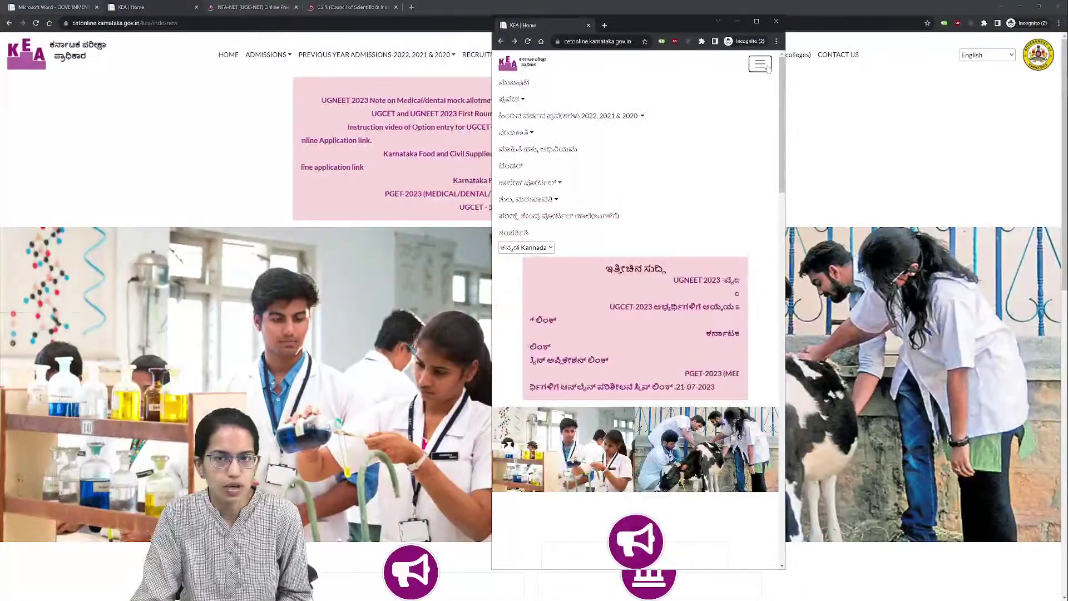
pyautogui.click(539, 248)
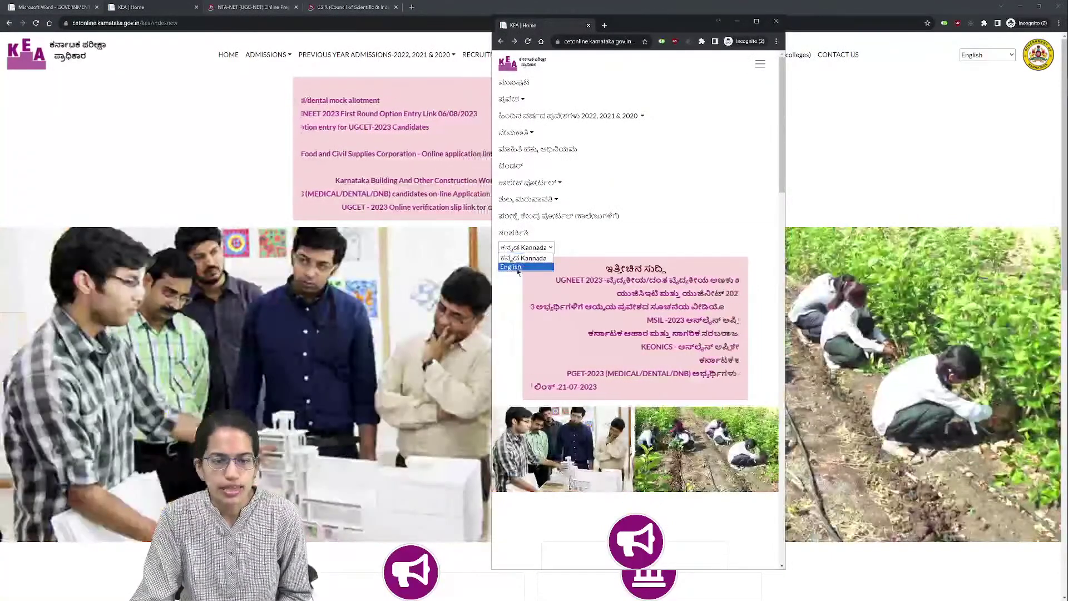
pyautogui.click(514, 266)
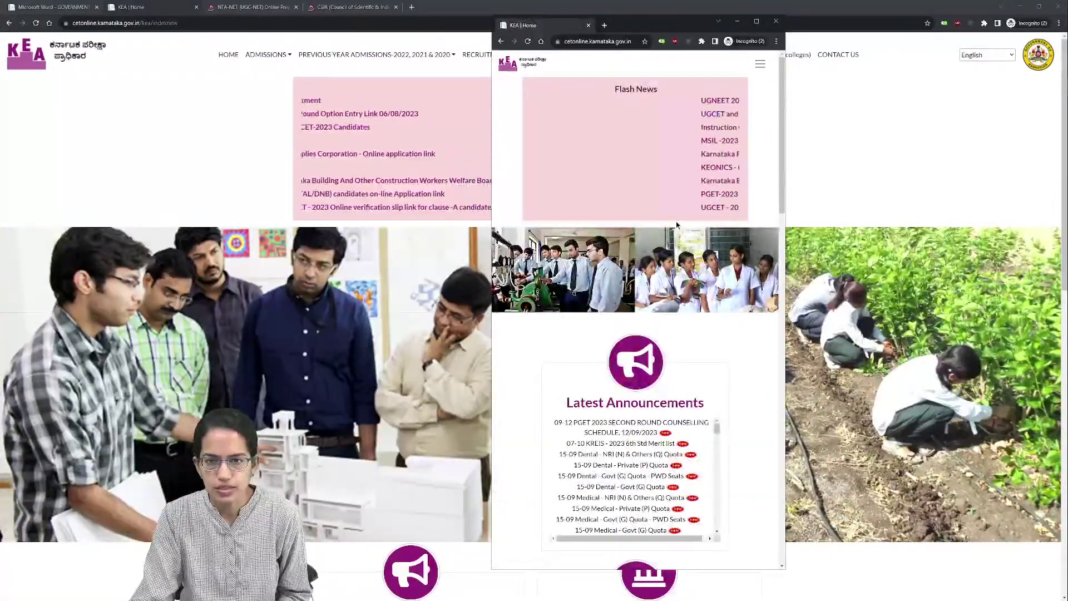
pyautogui.click(146, 131)
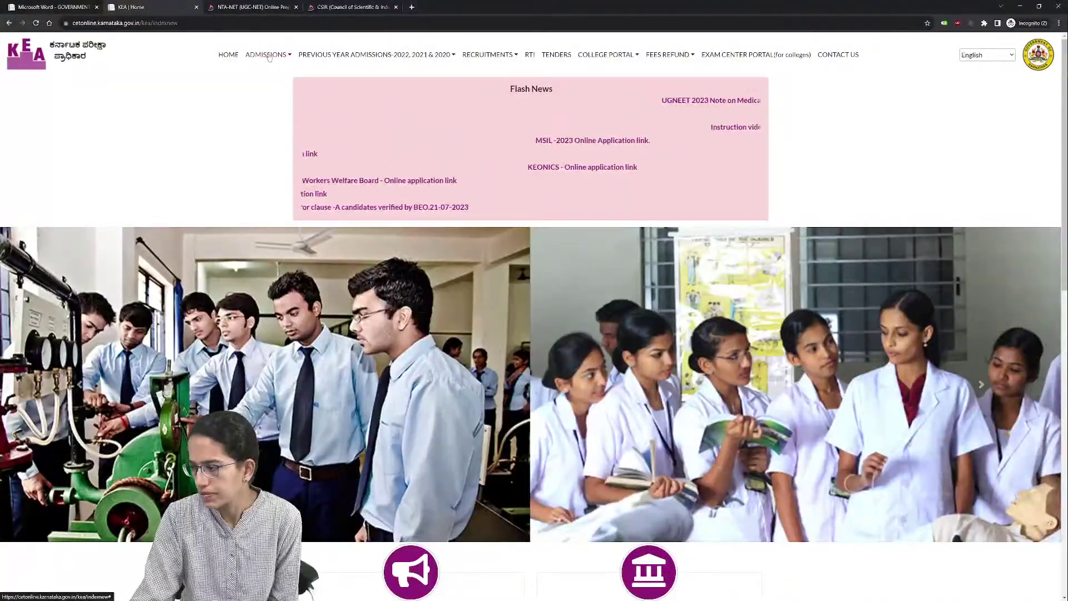
# From ADMISSIONS > K-SET-2023, open the Detailed Notification of K-SET-2023 in a new tab and view it.
pyautogui.click(269, 57)
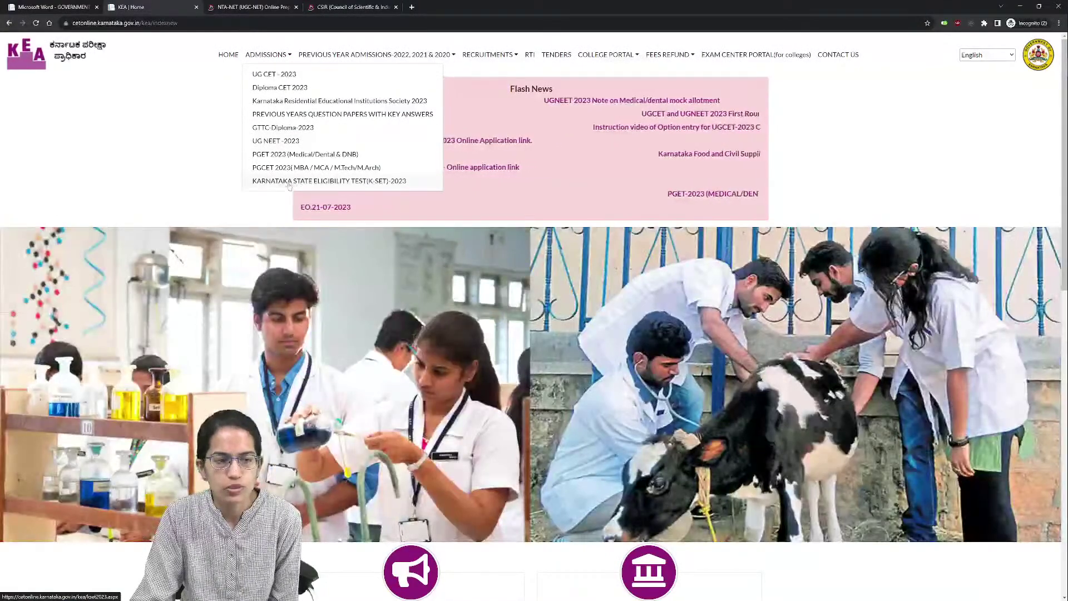
pyautogui.click(289, 182)
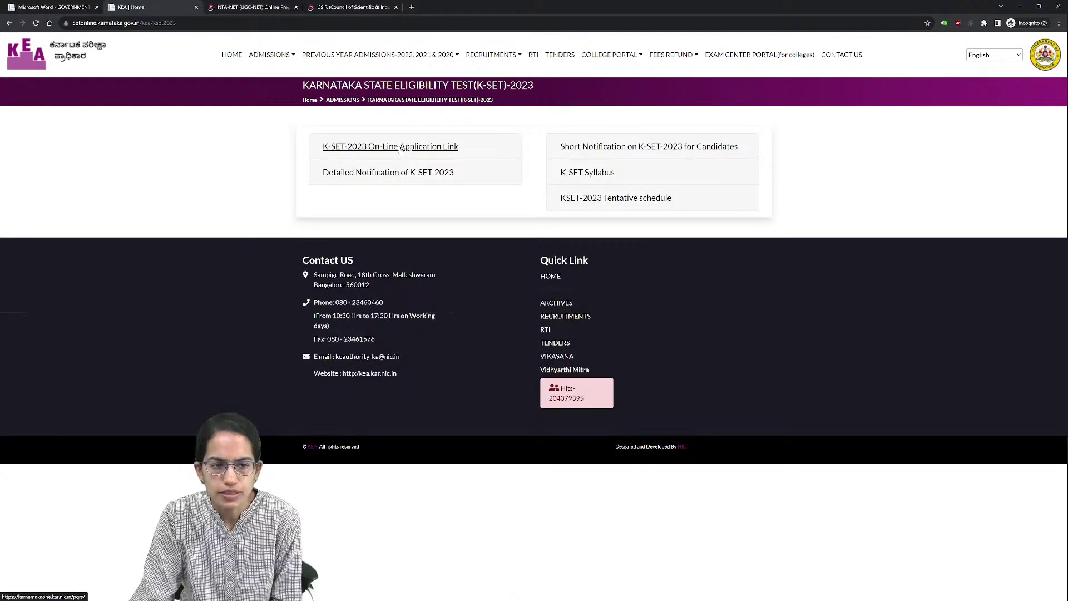
pyautogui.rightClick(392, 176)
pyautogui.click(423, 184)
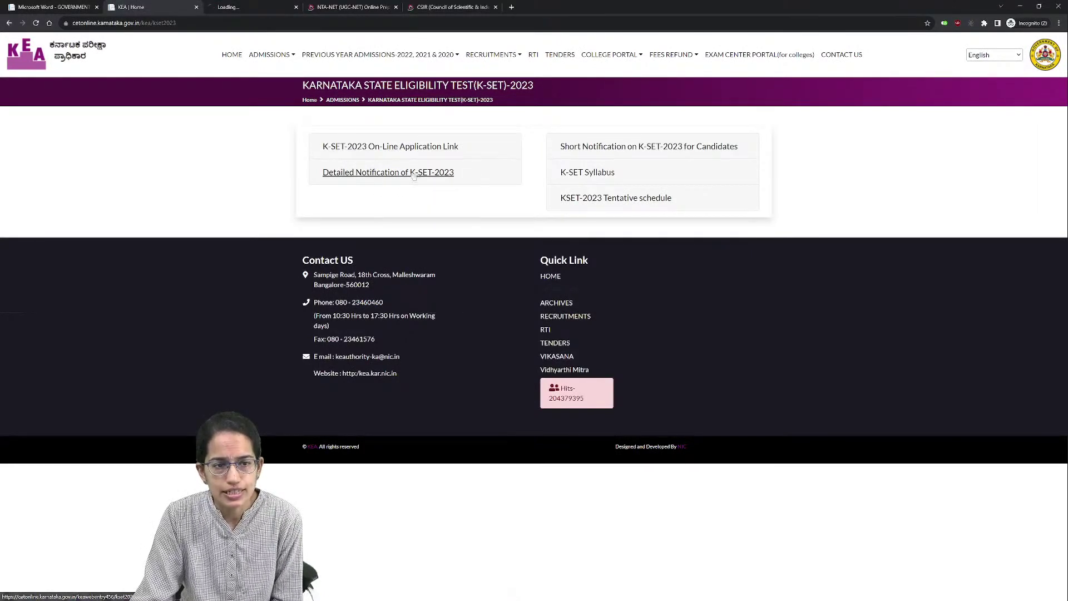
pyautogui.click(253, 7)
# Scroll to the page-2 eligibility conditions, then close the notification PDF tab.
pyautogui.scroll(-5, 593, 328)
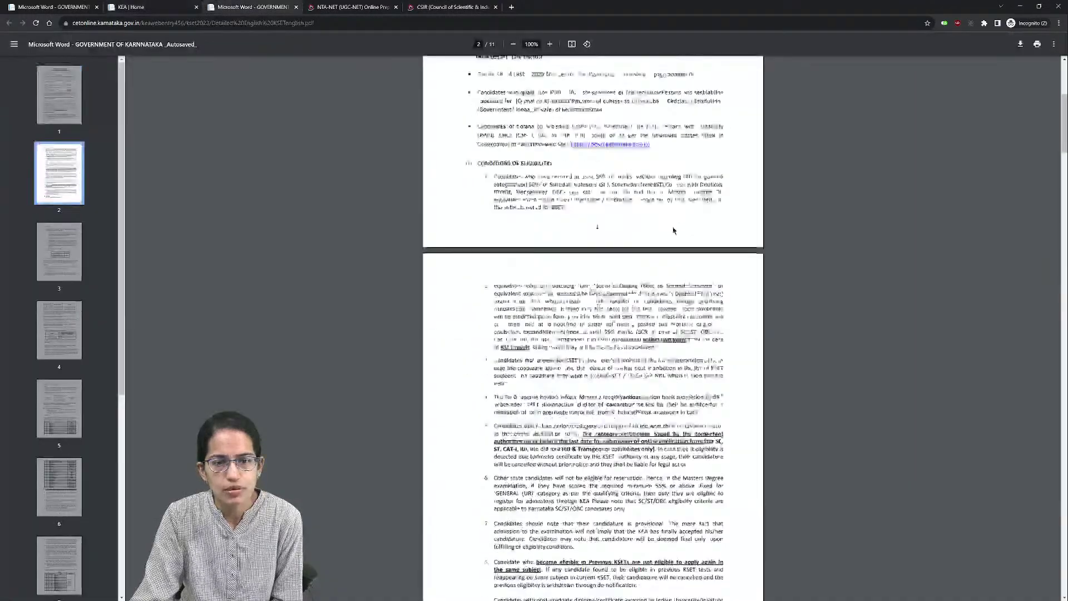
pyautogui.click(296, 7)
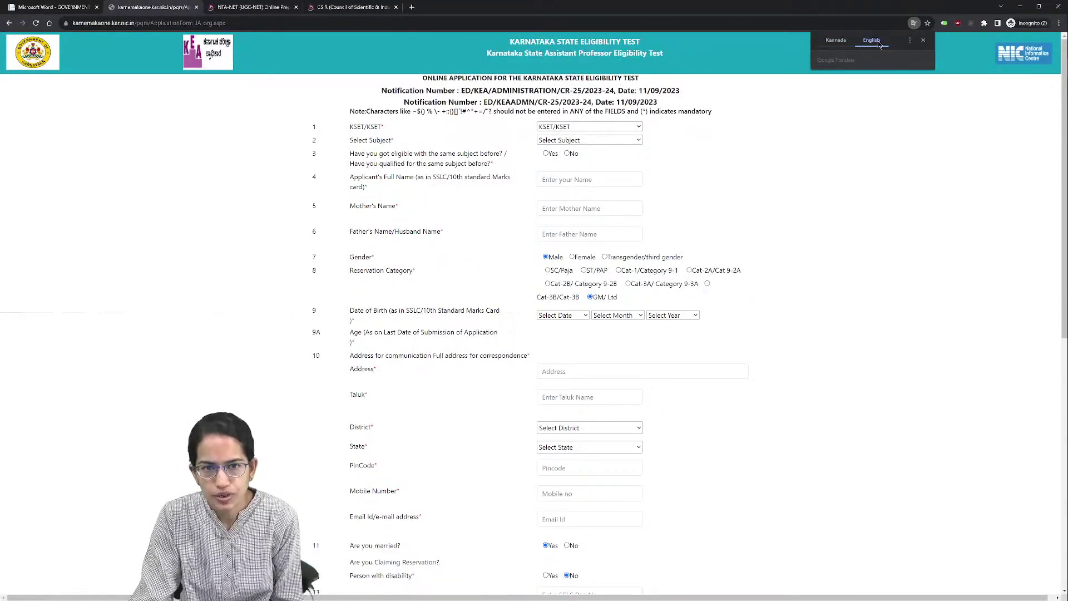
# Dismiss the translation offer and zoom the application form in two levels.
pyautogui.click(920, 132)
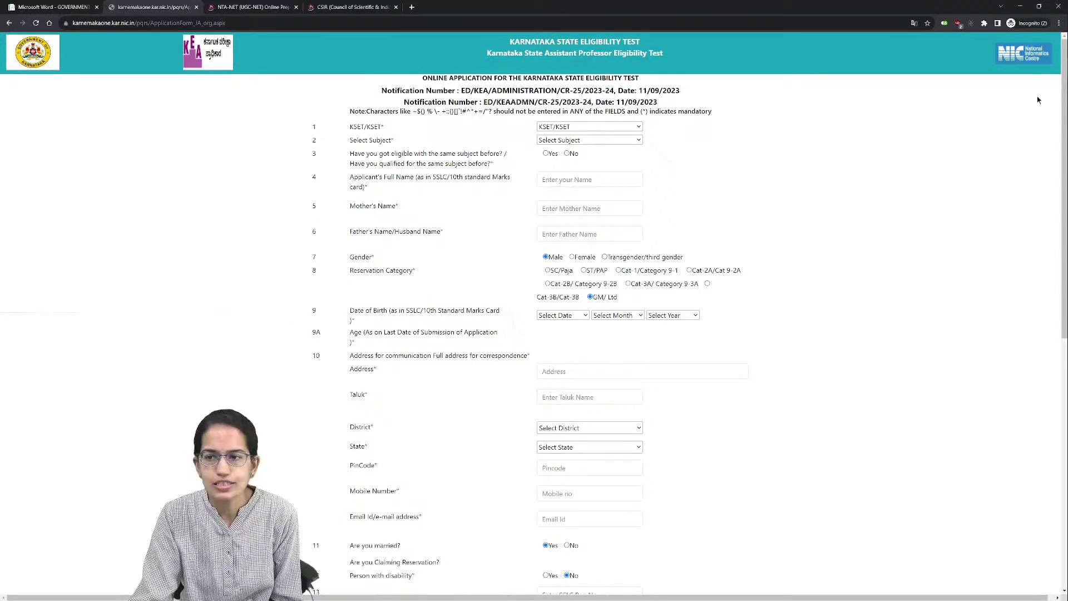
pyautogui.click(1059, 23)
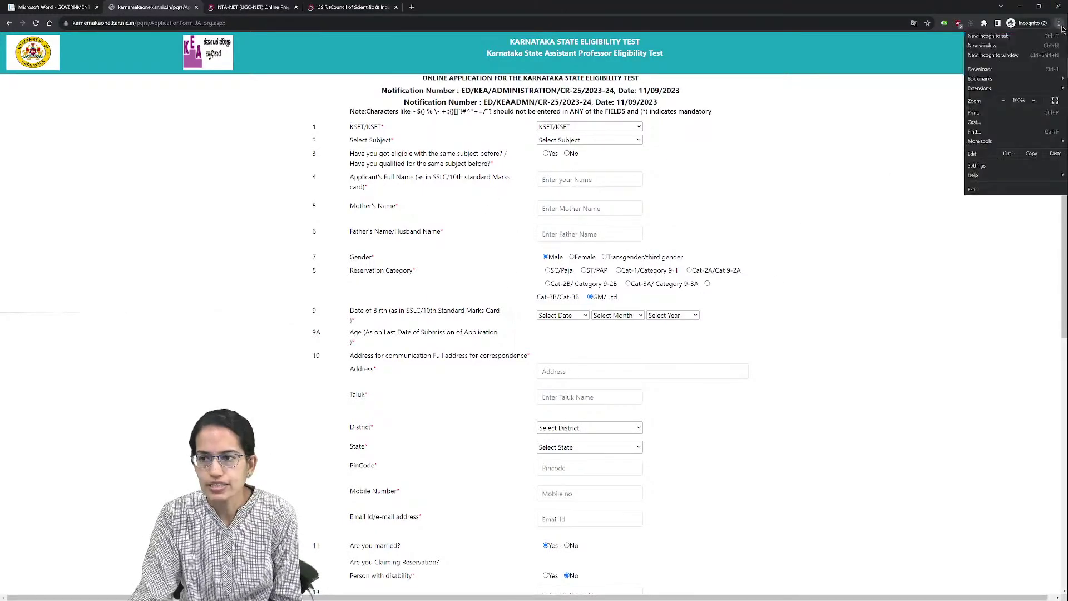
pyautogui.click(1036, 101)
pyautogui.click(1036, 100)
pyautogui.click(1036, 101)
pyautogui.click(1036, 101)
pyautogui.click(947, 256)
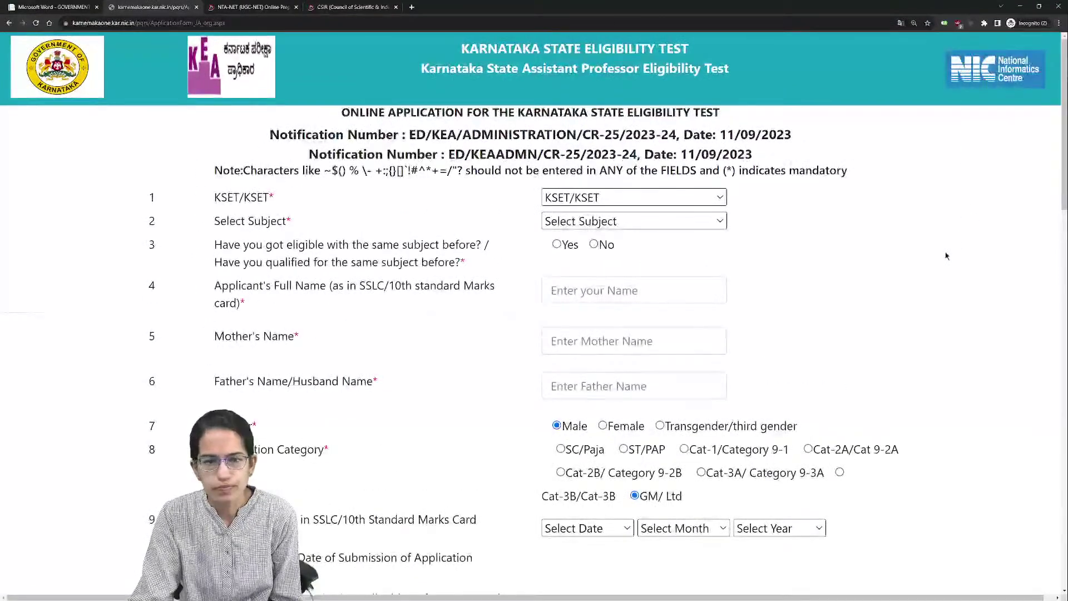
# Keep KSET/KSET as the exam and browse the subject list without choosing one.
pyautogui.click(617, 202)
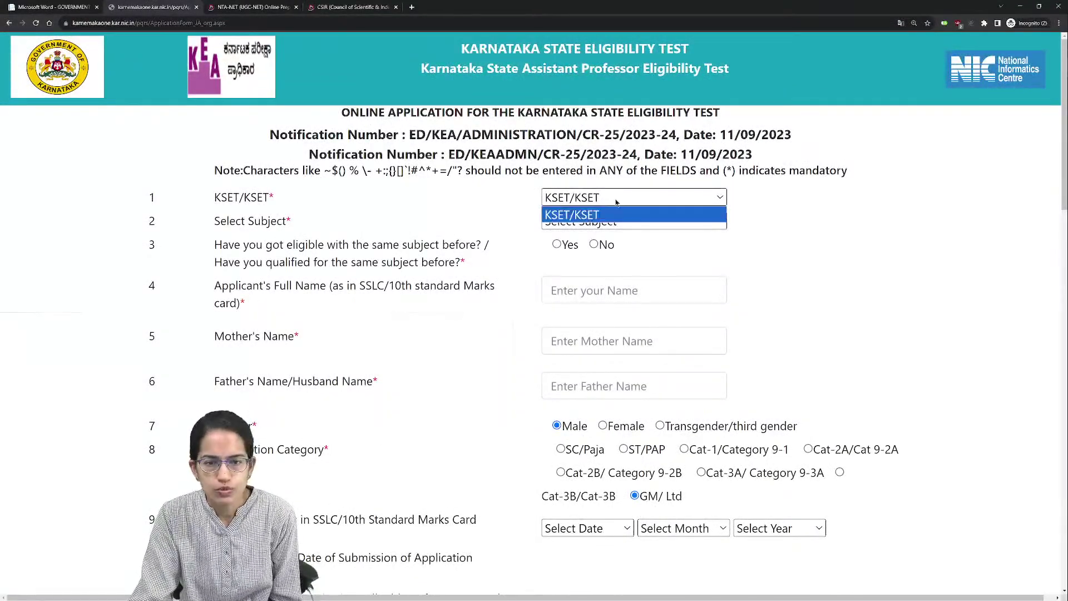
pyautogui.click(618, 208)
pyautogui.click(689, 222)
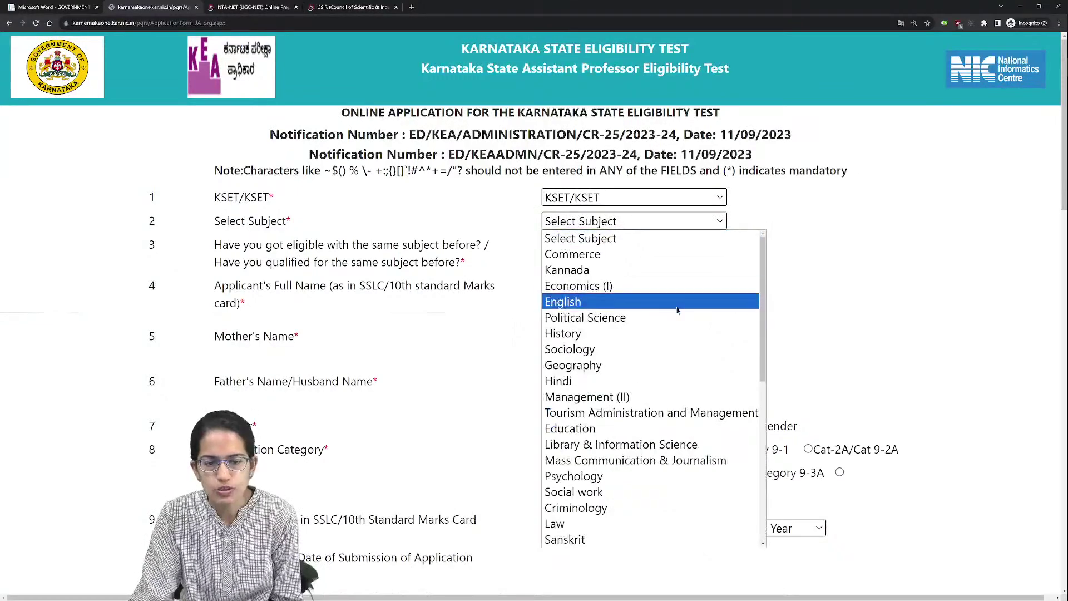
pyautogui.scroll(-6, 683, 312)
pyautogui.scroll(2, 684, 322)
pyautogui.scroll(5, 683, 315)
pyautogui.click(862, 290)
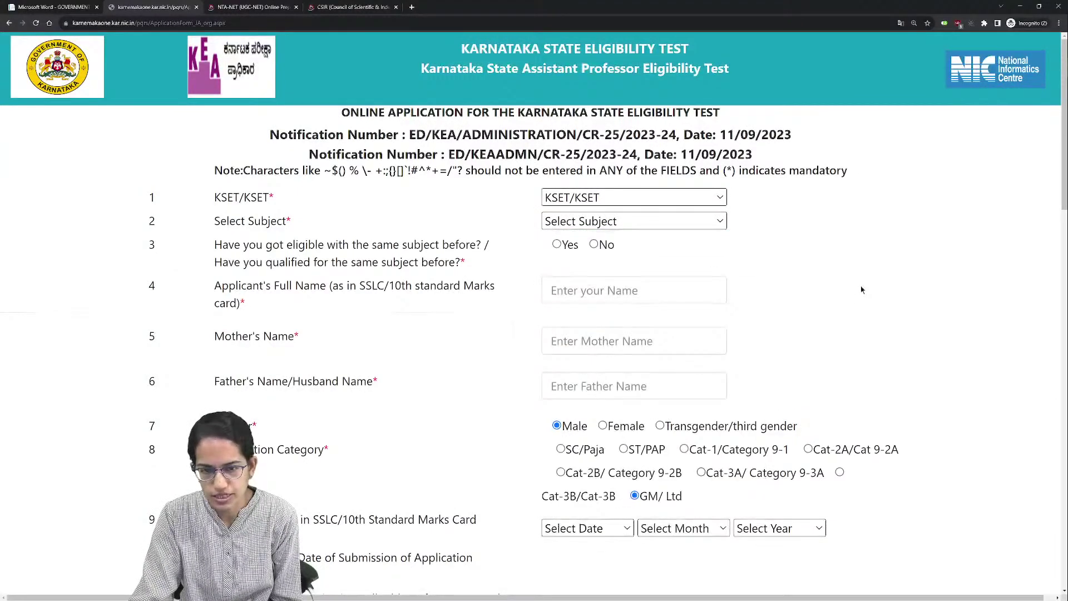
# Scroll down to the candidate declaration and view the Select Test Centre choices.
pyautogui.scroll(-1, 861, 290)
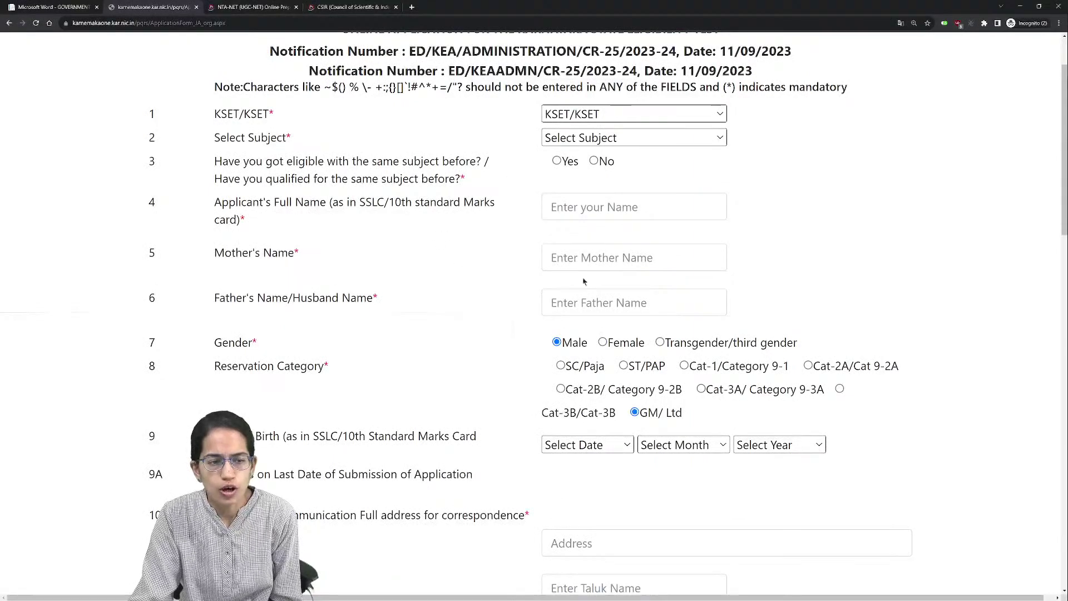
pyautogui.scroll(-3, 568, 412)
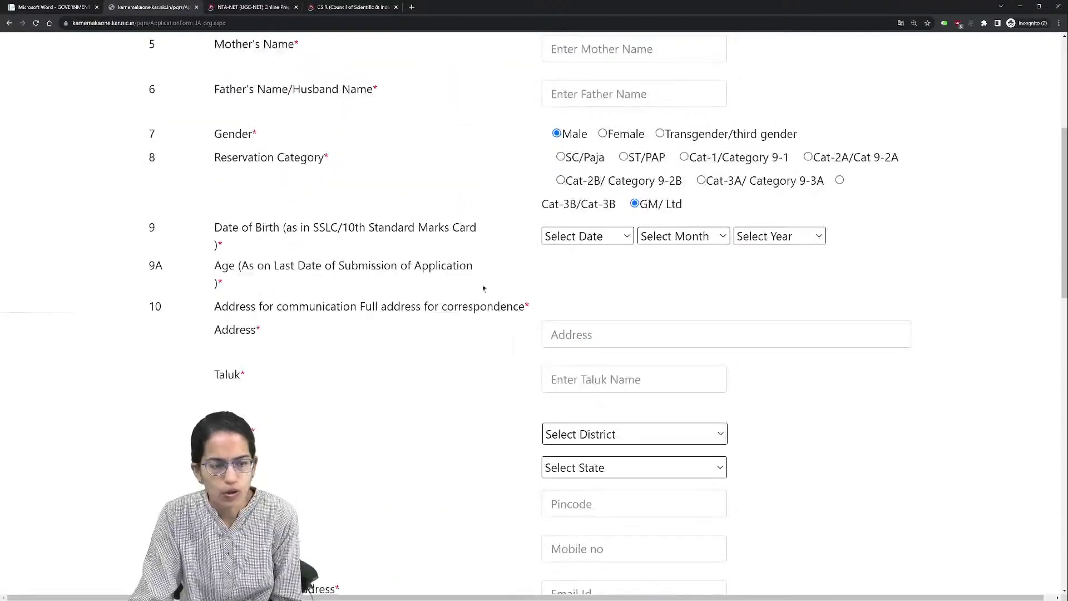
pyautogui.scroll(-8, 471, 329)
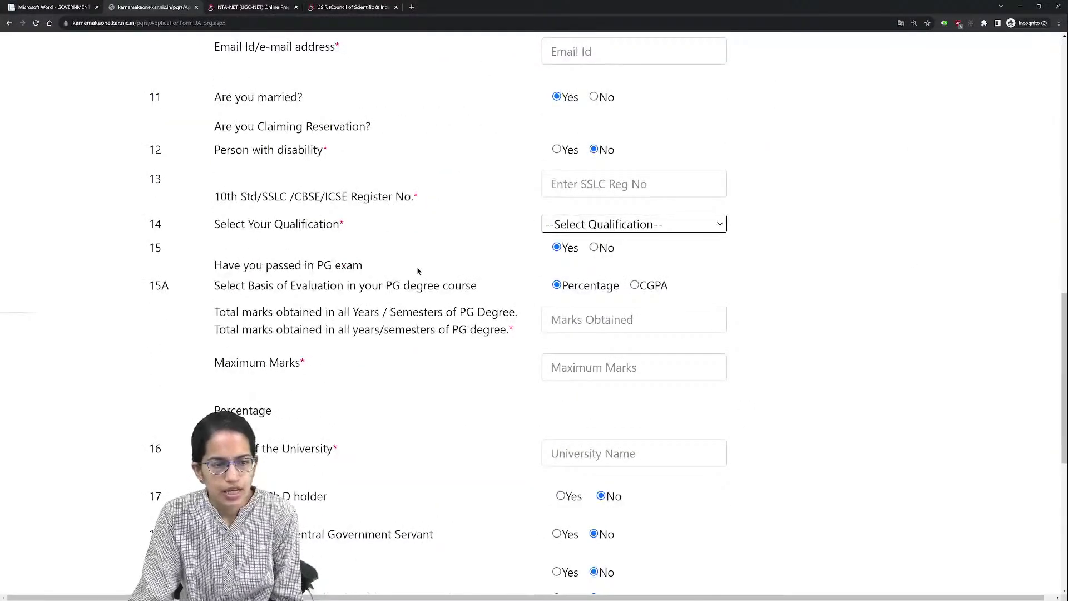
pyautogui.scroll(-2, 536, 307)
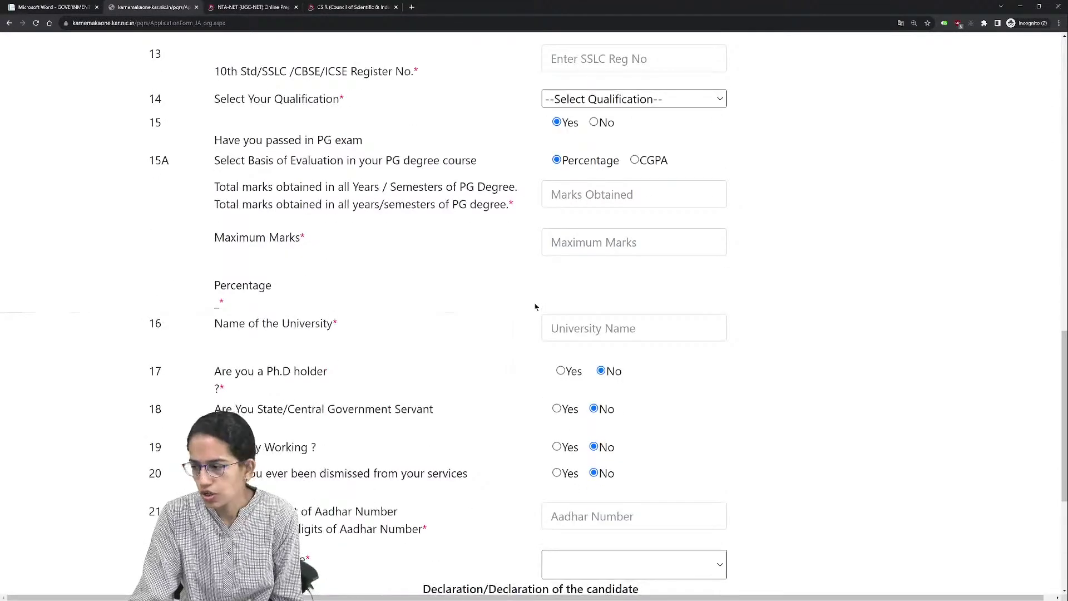
pyautogui.scroll(-1, 545, 303)
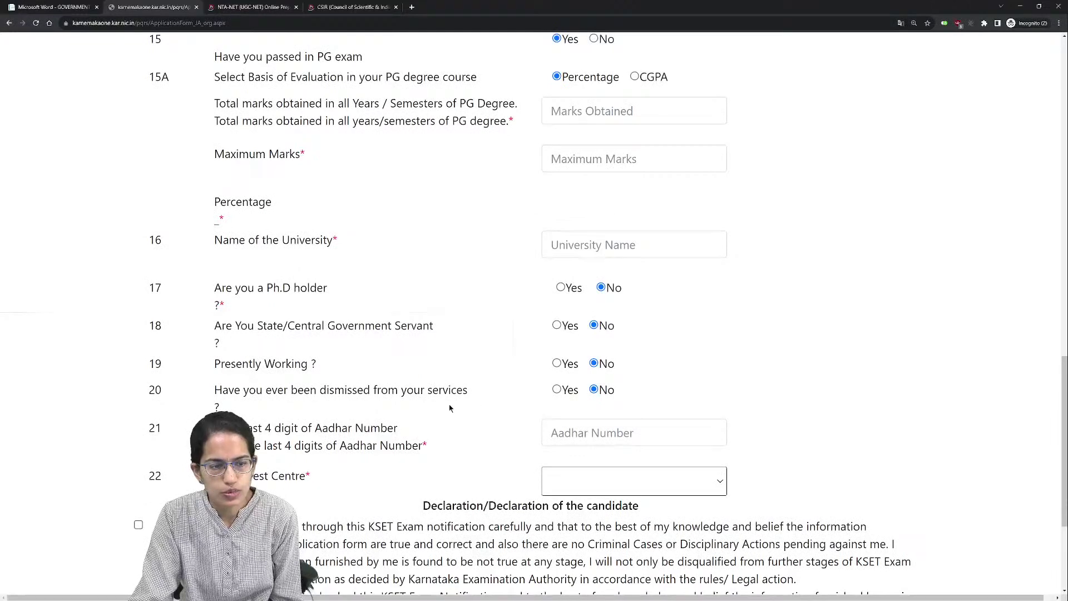
pyautogui.scroll(-3, 467, 342)
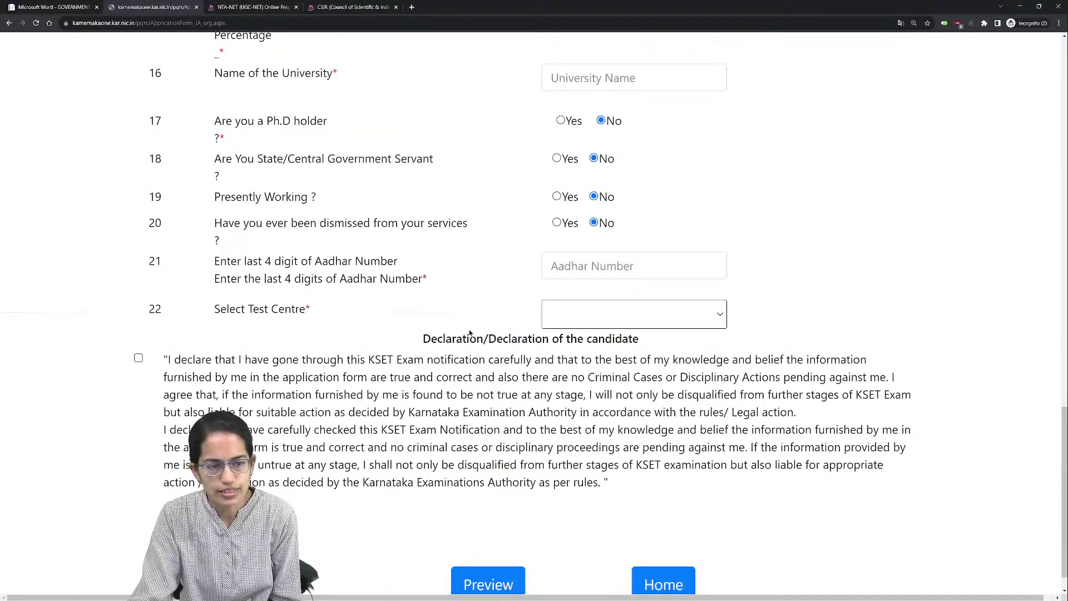
pyautogui.click(604, 311)
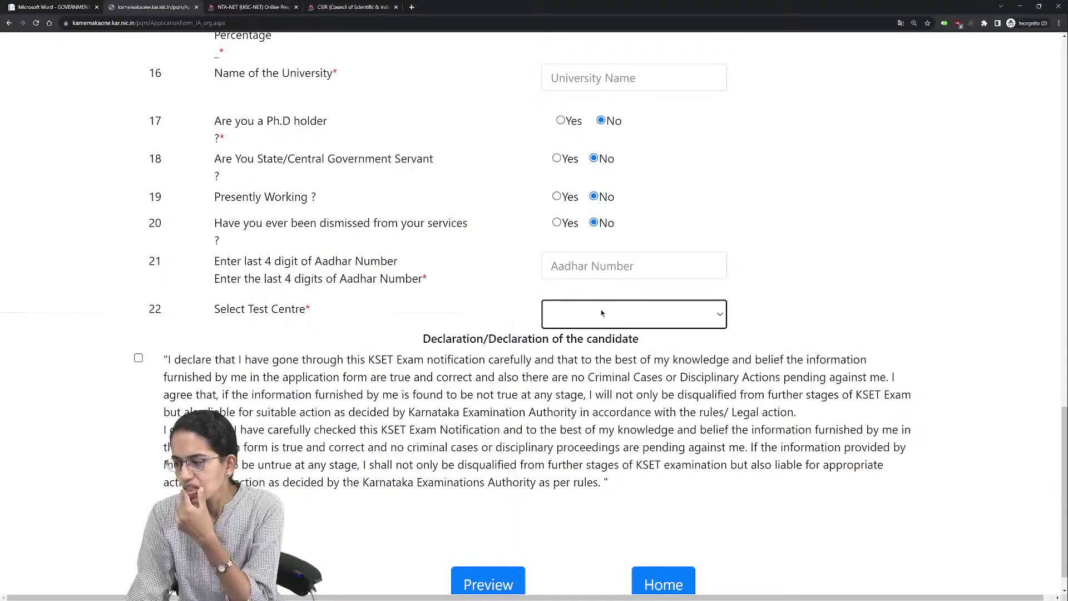
# Browse the full KSET Select Subject list, then switch to the NTA-NET (UGC-NET) subject list.
pyautogui.scroll(-1, 589, 317)
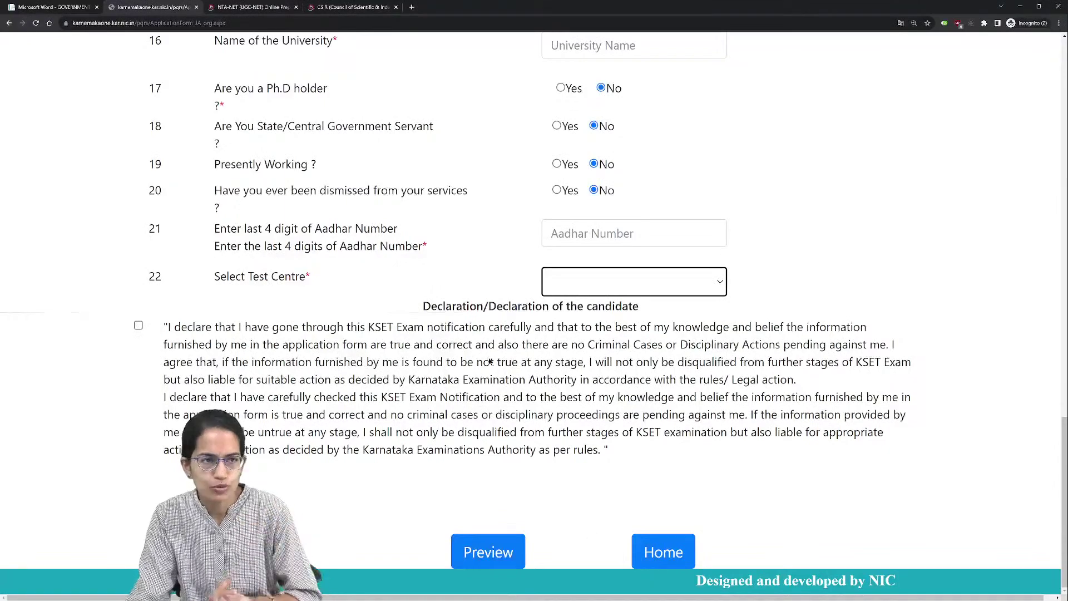
pyautogui.scroll(20, 489, 362)
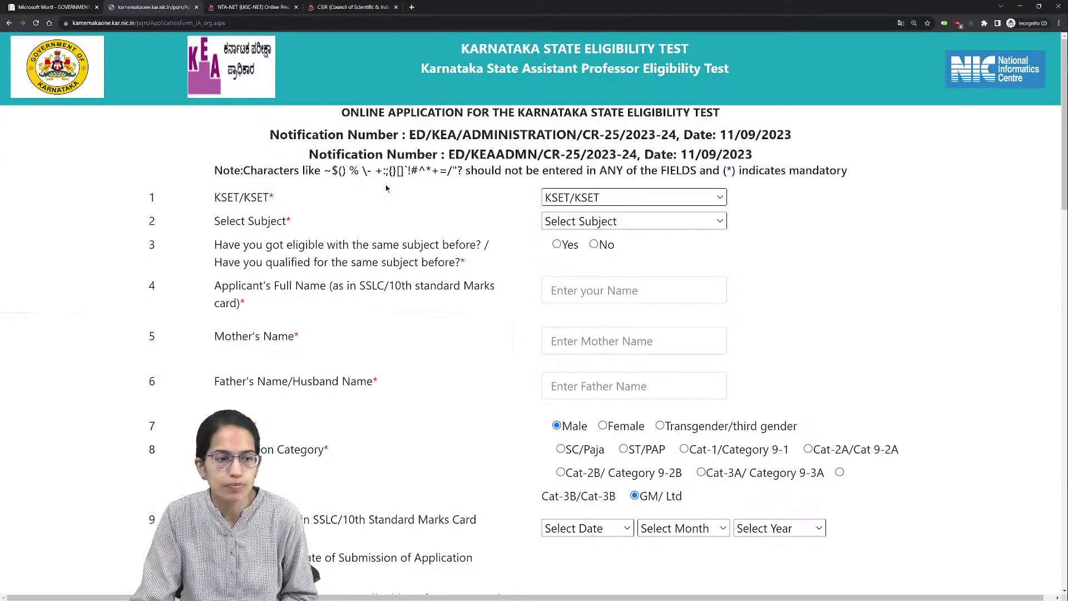
pyautogui.click(639, 222)
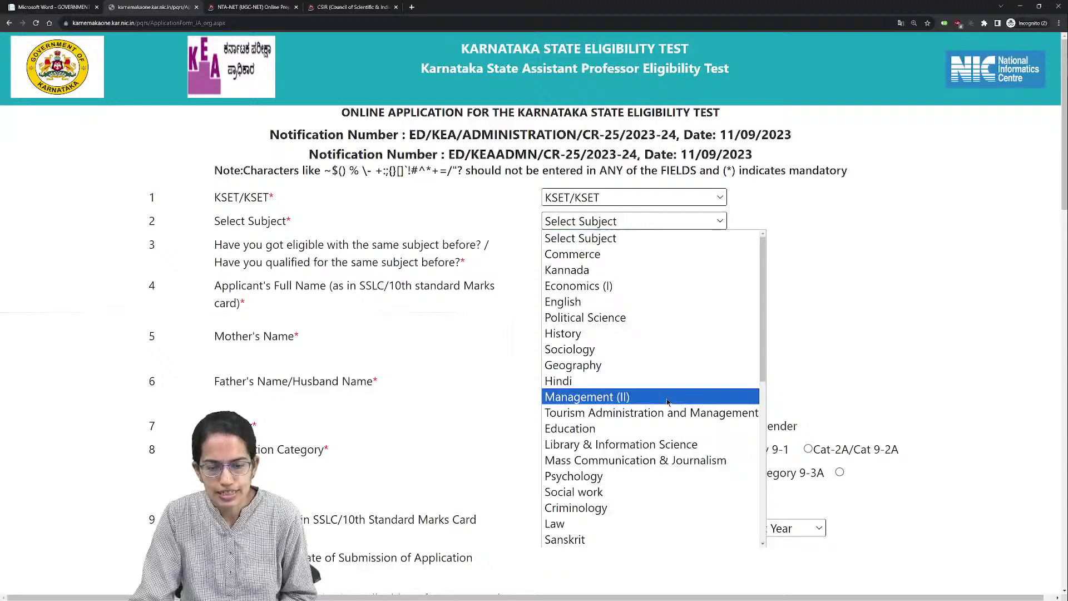
pyautogui.scroll(-7, 667, 400)
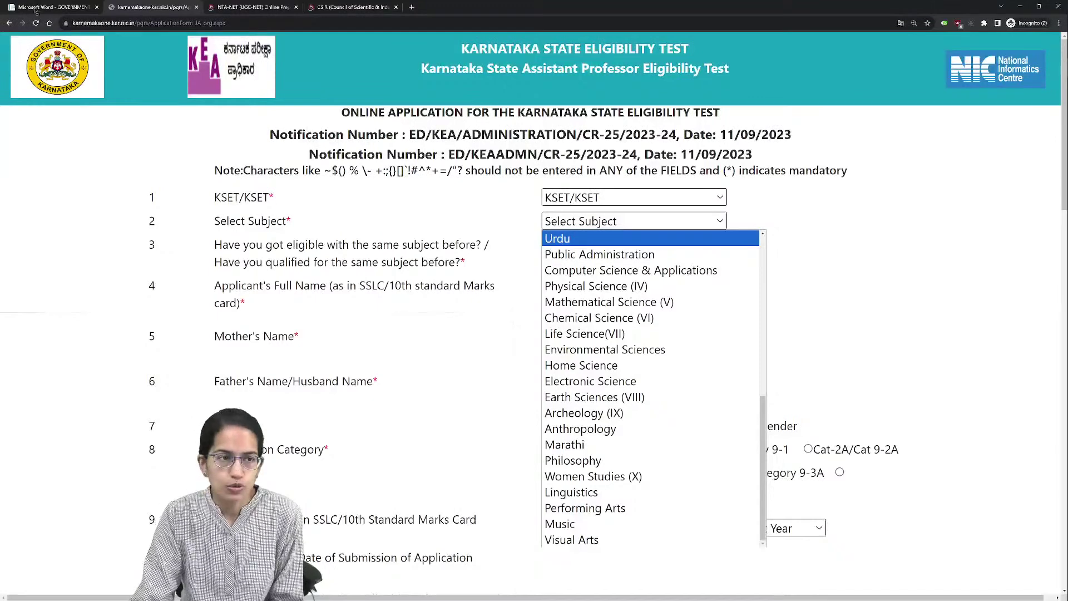
pyautogui.click(232, 8)
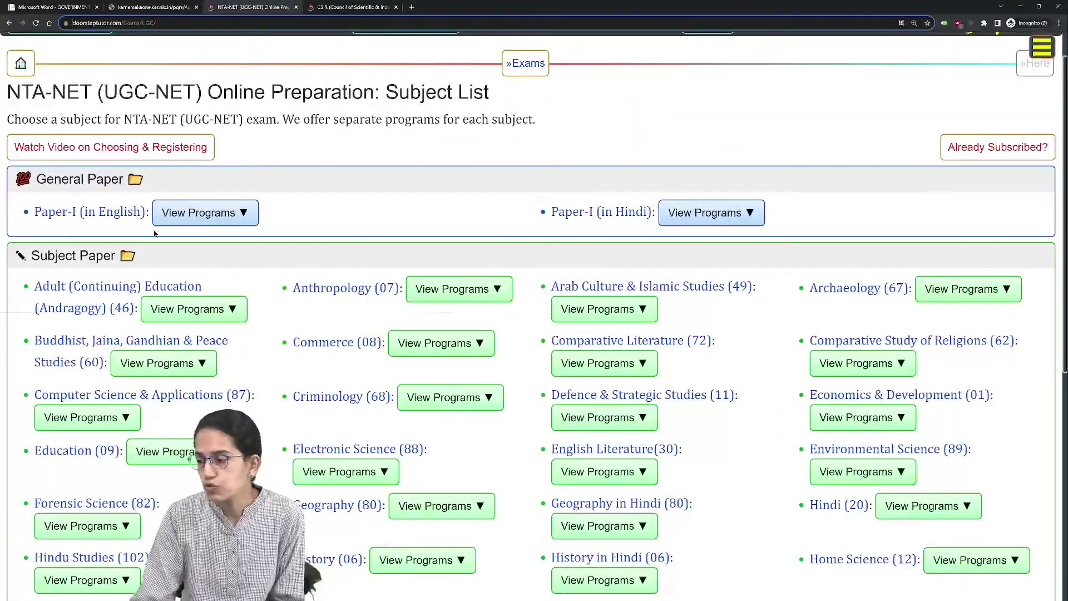
pyautogui.click(376, 6)
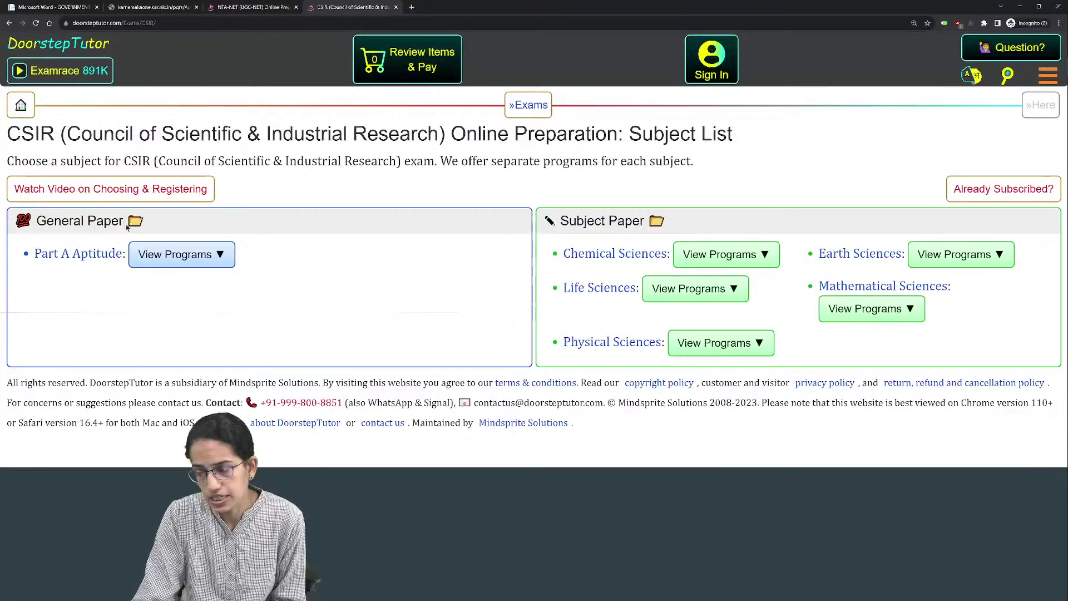
pyautogui.click(250, 7)
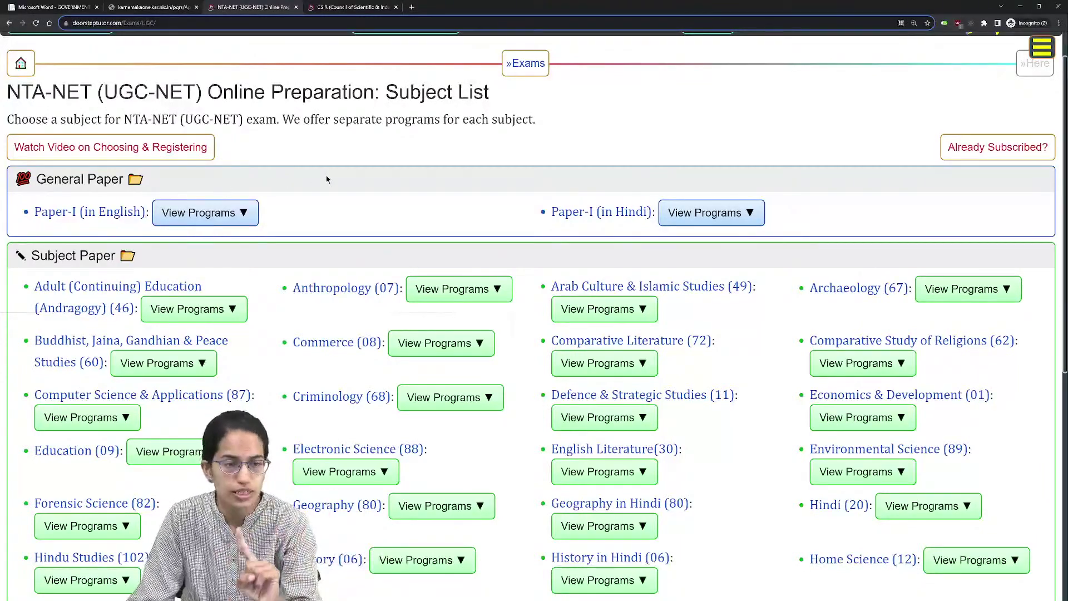
# Go back from the KSET form to the KEA K-SET 2023 page and expand its K-SET Syllabus list.
pyautogui.scroll(-2, 327, 178)
pyautogui.click(152, 6)
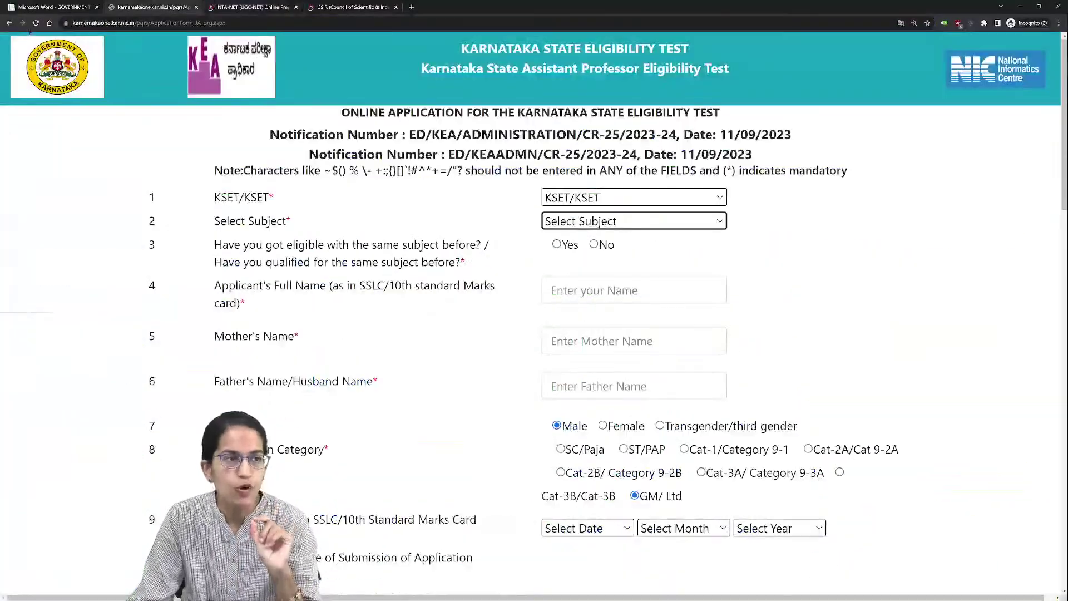
pyautogui.click(12, 23)
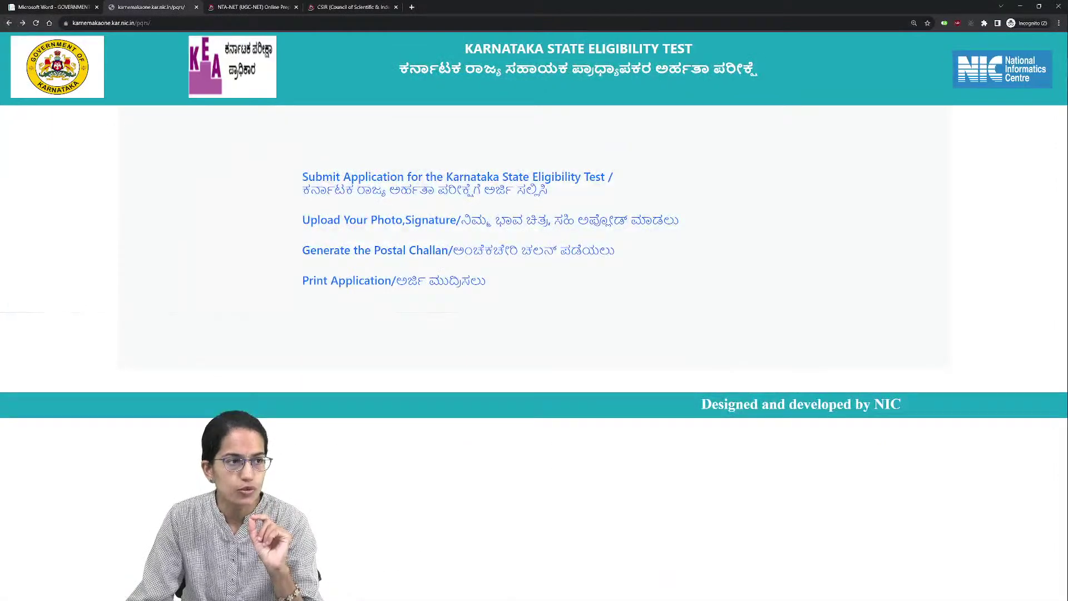
pyautogui.click(9, 24)
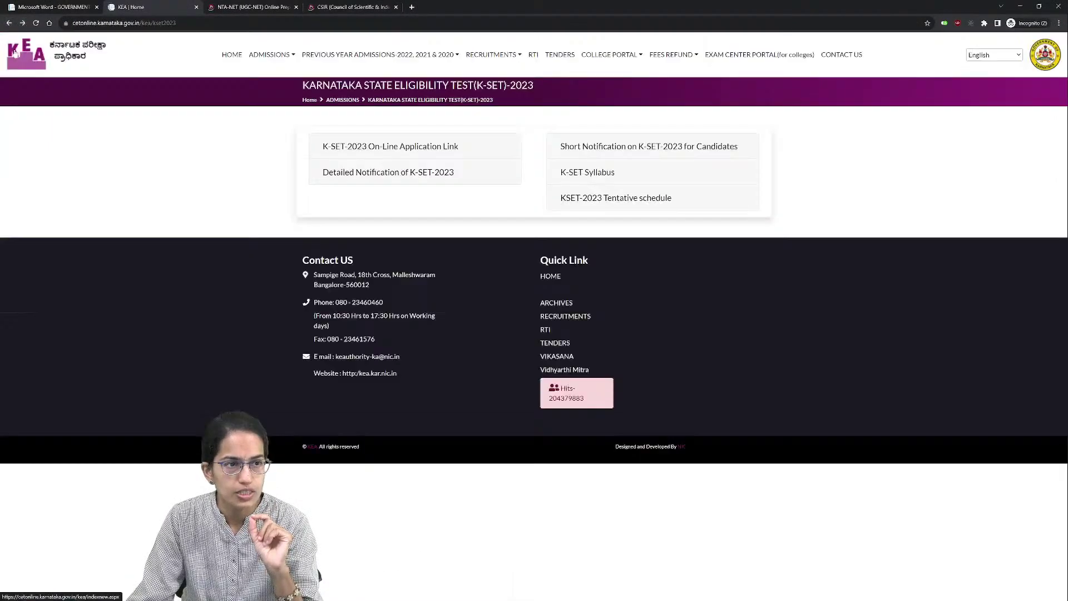
pyautogui.click(578, 173)
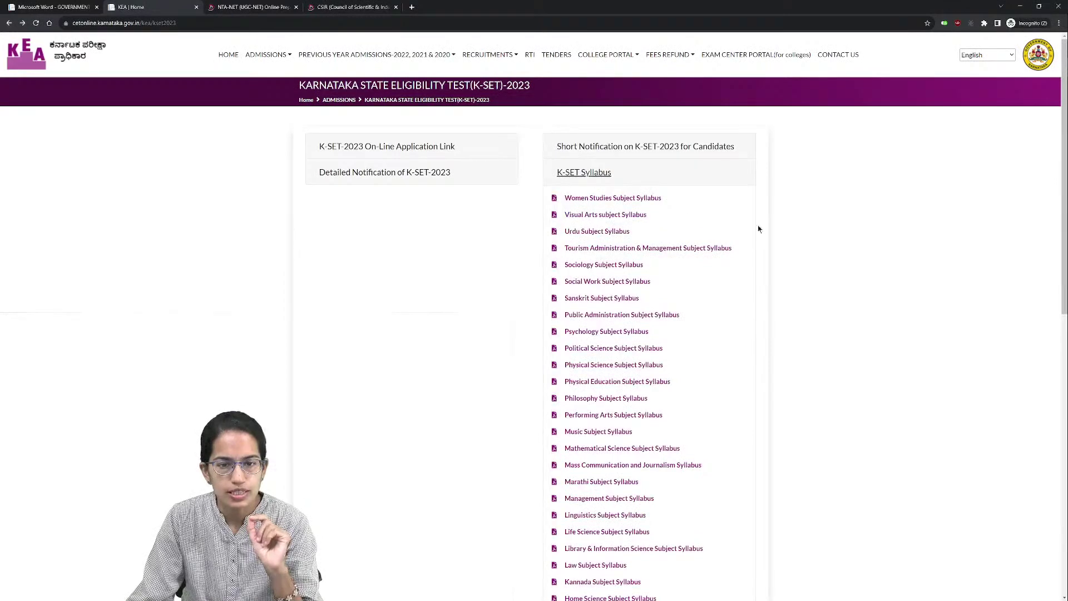
pyautogui.scroll(-1, 768, 229)
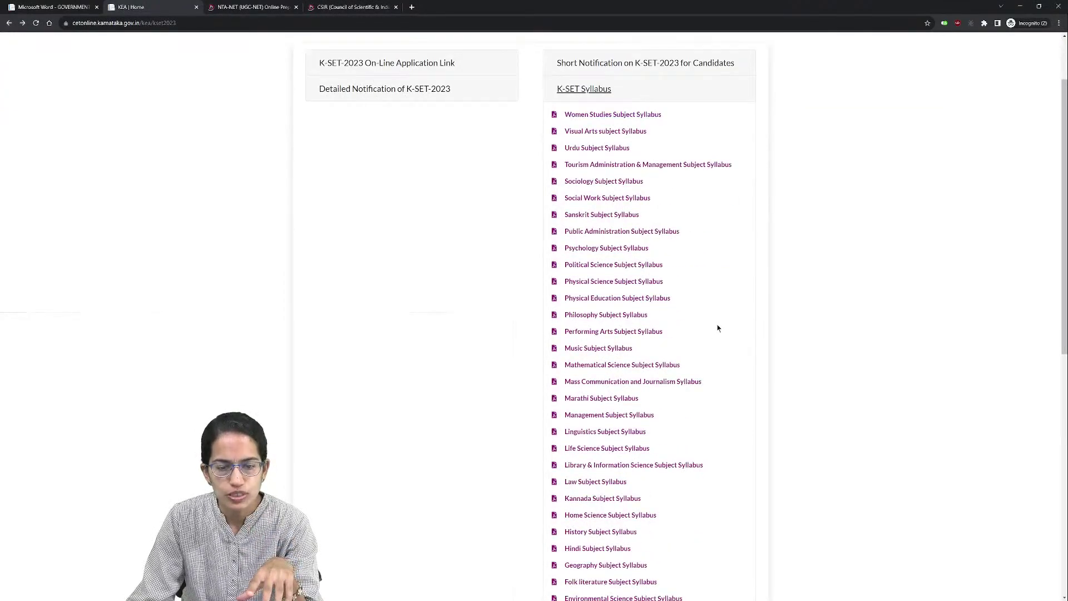
pyautogui.scroll(-5, 719, 334)
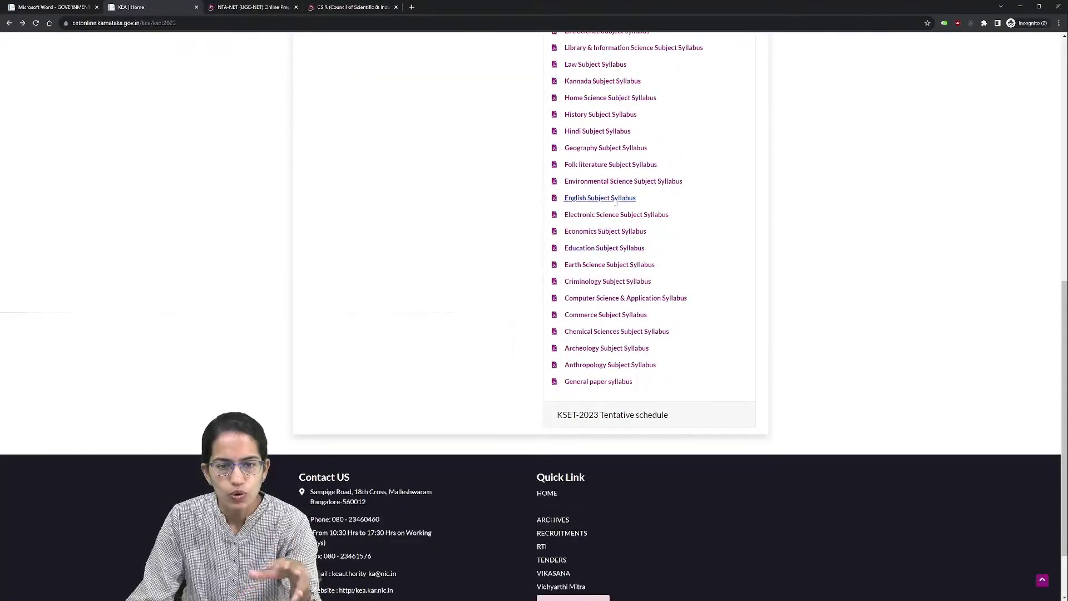
# Open the general paper syllabus PDF, read to page 5, and highlight the note on five 2-mark questions.
pyautogui.click(616, 382)
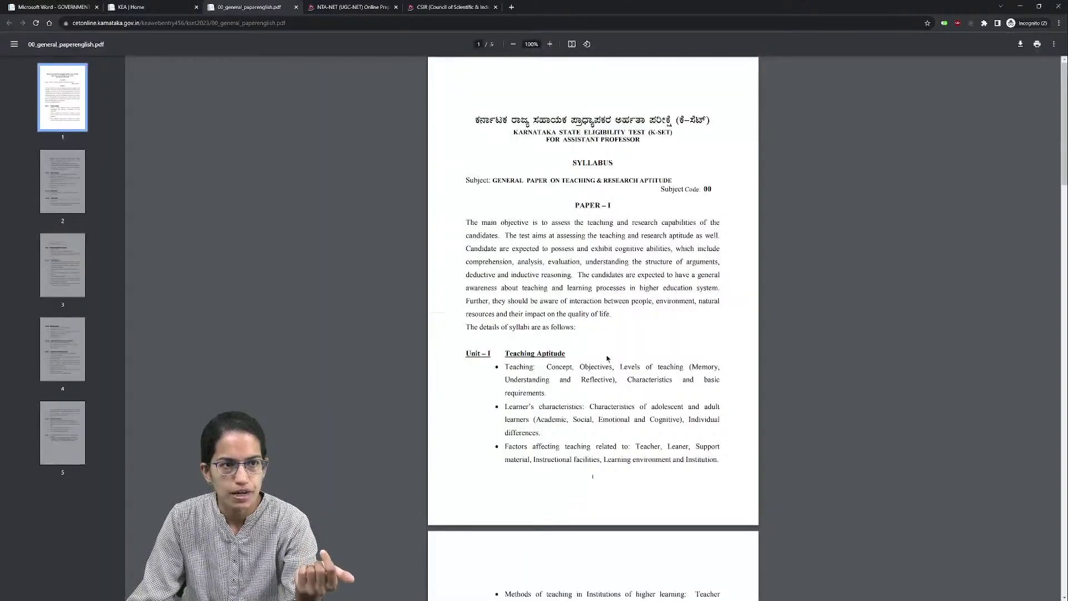
pyautogui.scroll(-20, 693, 327)
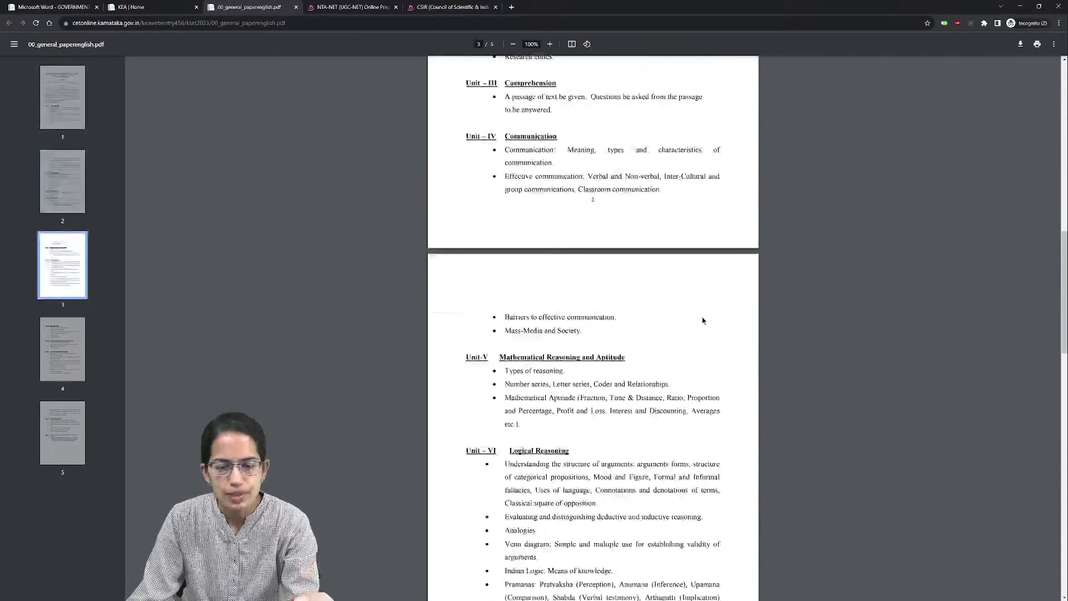
pyautogui.scroll(-5, 704, 321)
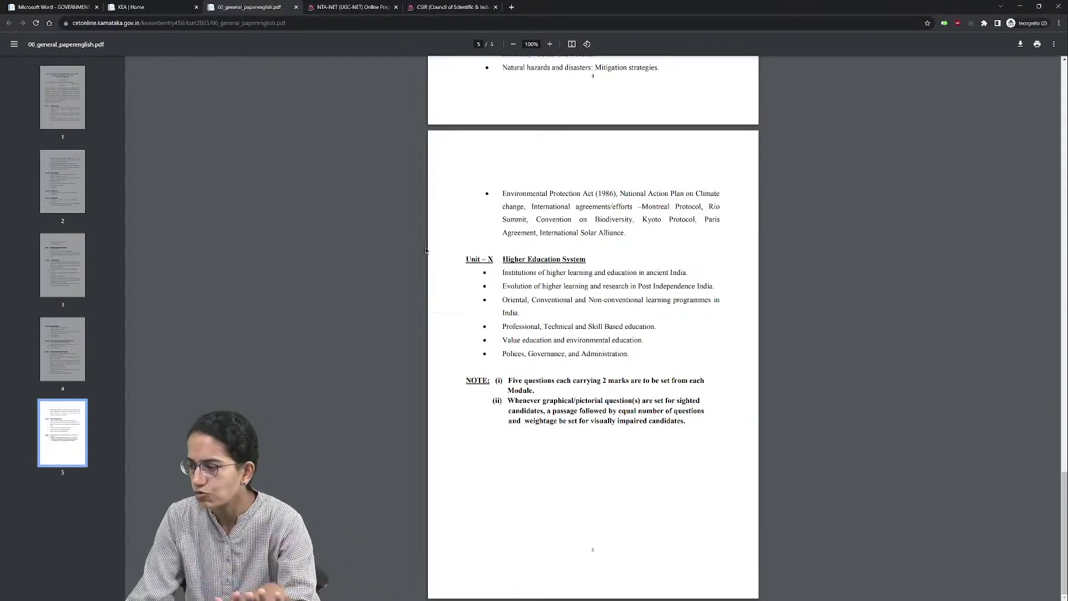
pyautogui.click(332, 5)
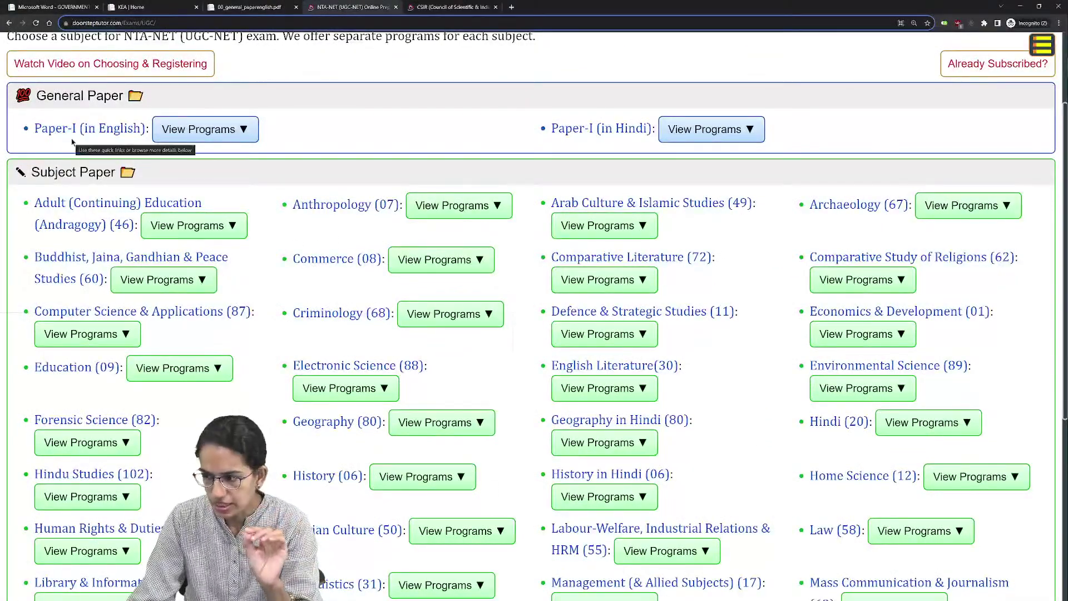
pyautogui.click(253, 6)
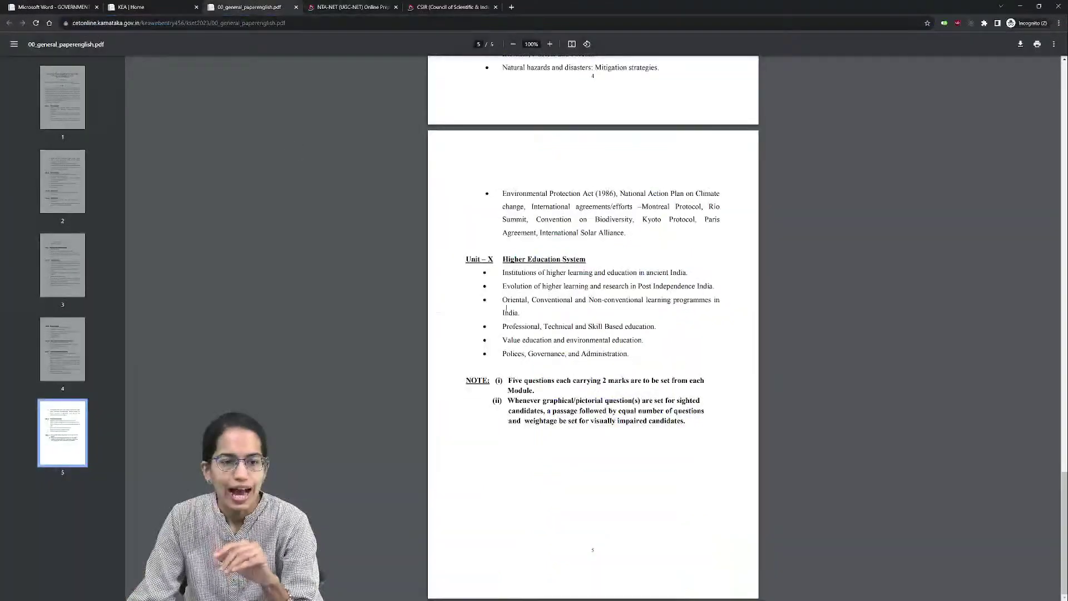
pyautogui.moveTo(506, 380); pyautogui.dragTo(541, 390)
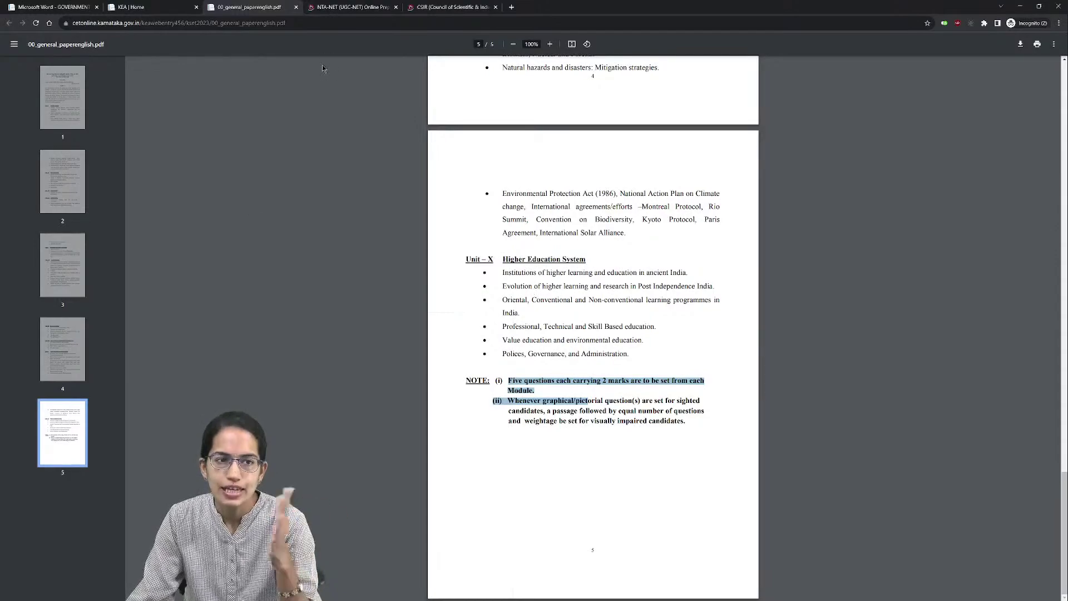
pyautogui.click(356, 6)
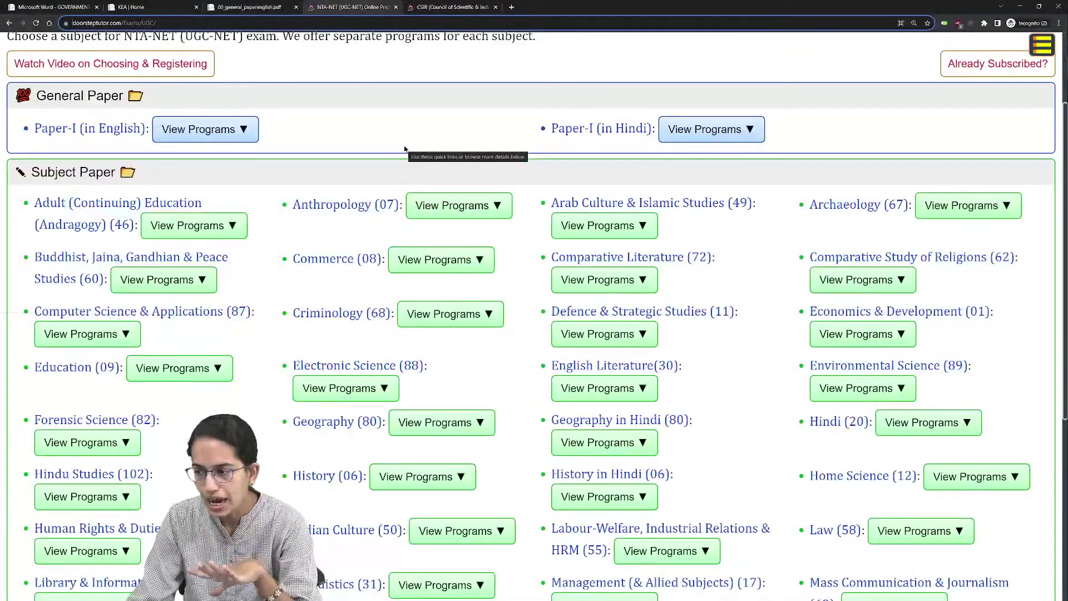
pyautogui.scroll(-1, 277, 323)
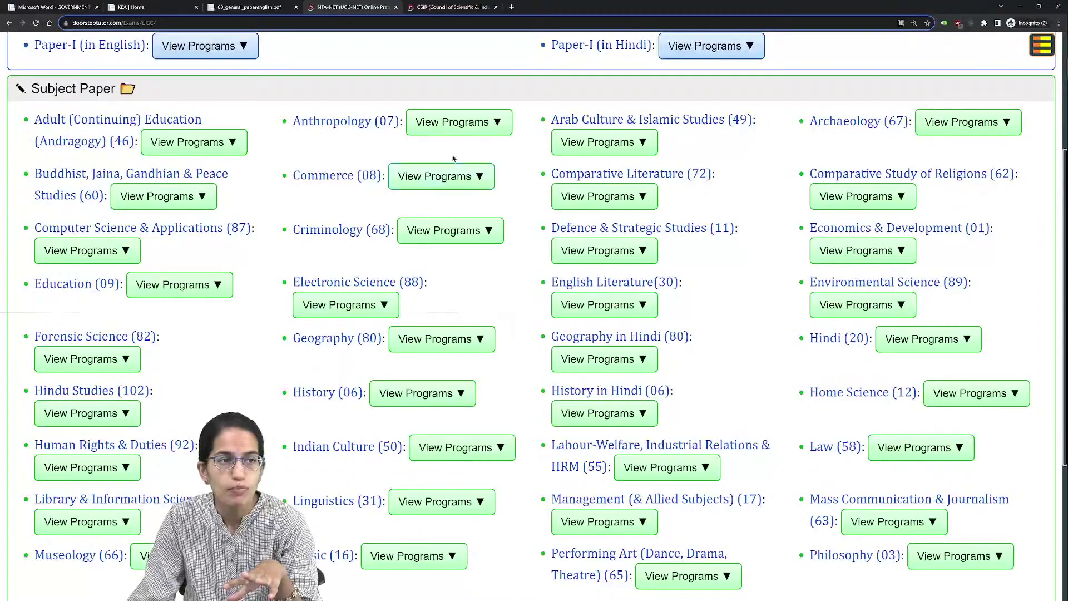
pyautogui.scroll(-3, 454, 159)
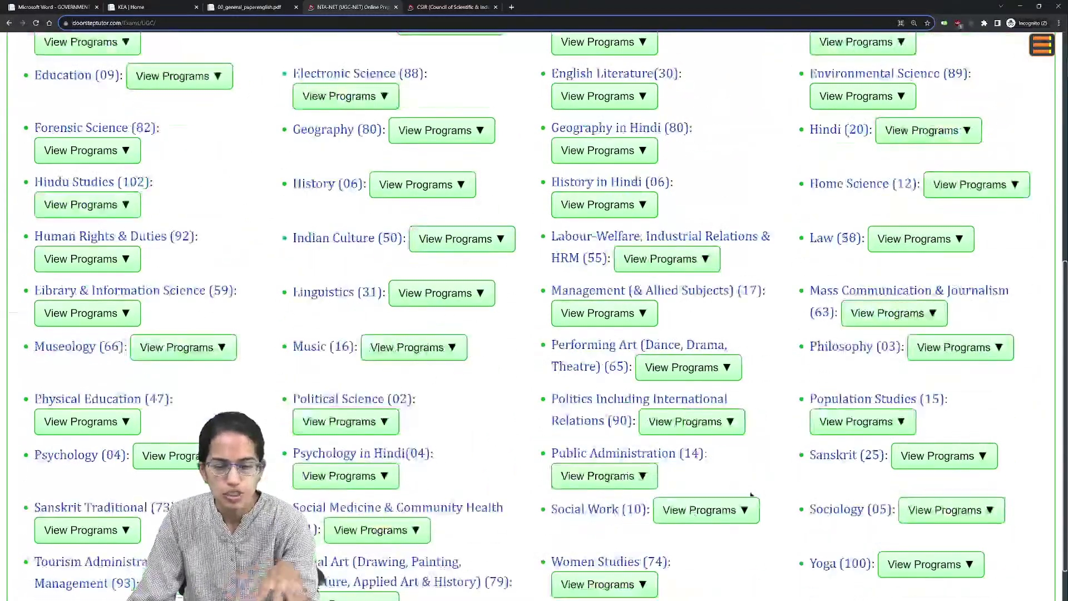
pyautogui.scroll(-1, 751, 493)
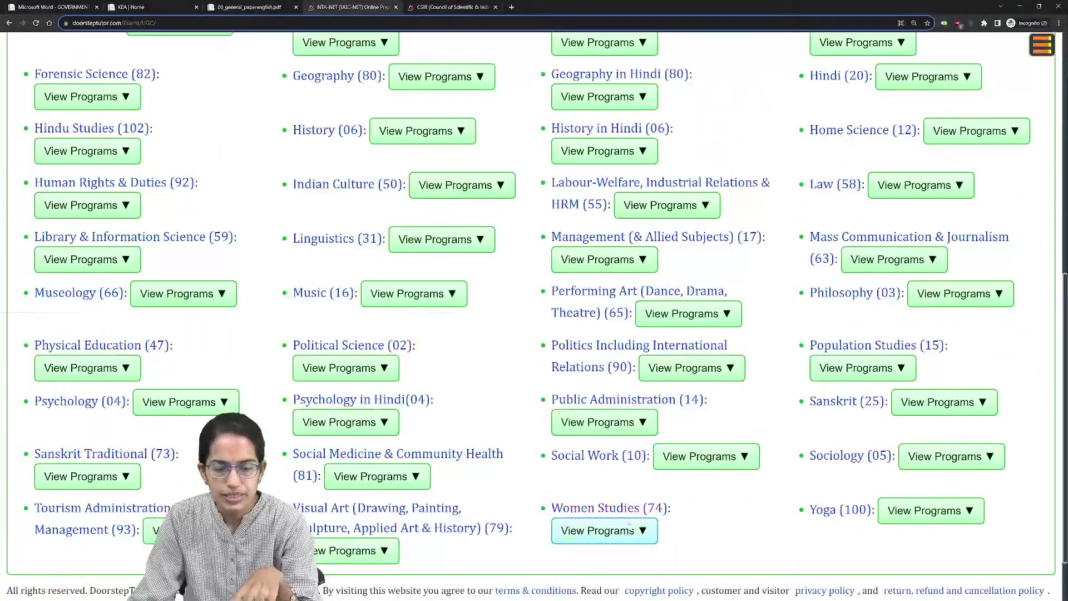
pyautogui.scroll(2, 645, 509)
pyautogui.scroll(1, 647, 508)
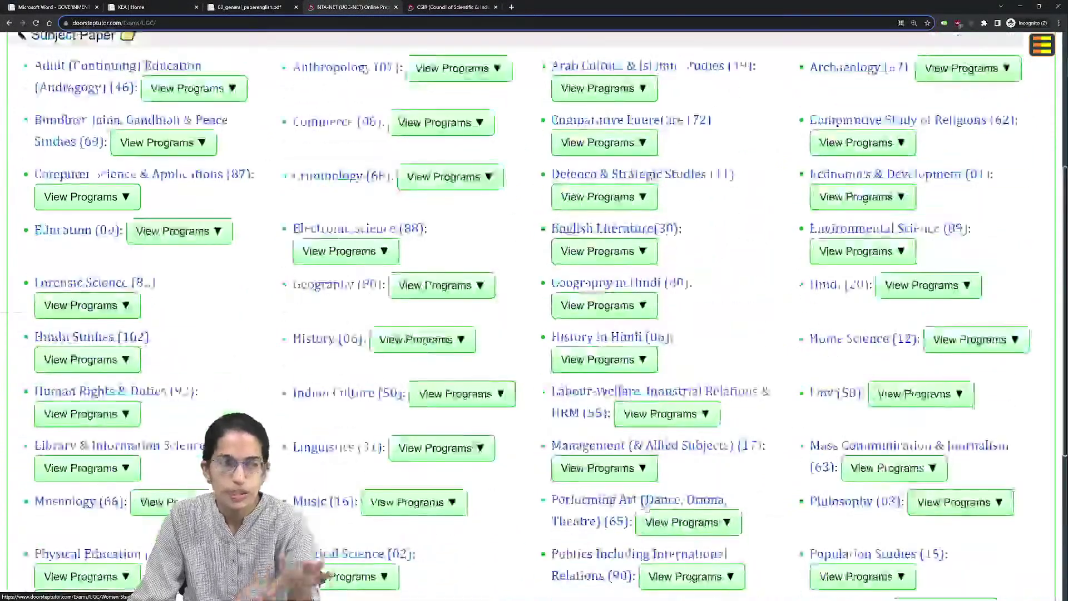
# Glance over the CSIR and UGC-NET subject lists, then return to the KEA K-SET syllabus page.
pyautogui.click(450, 5)
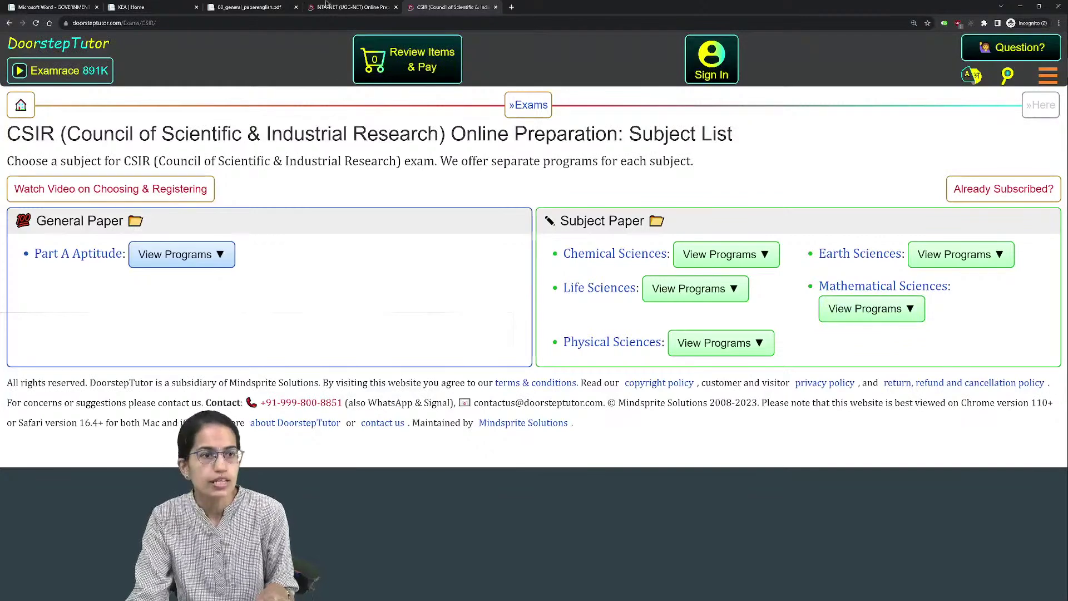
pyautogui.click(118, 6)
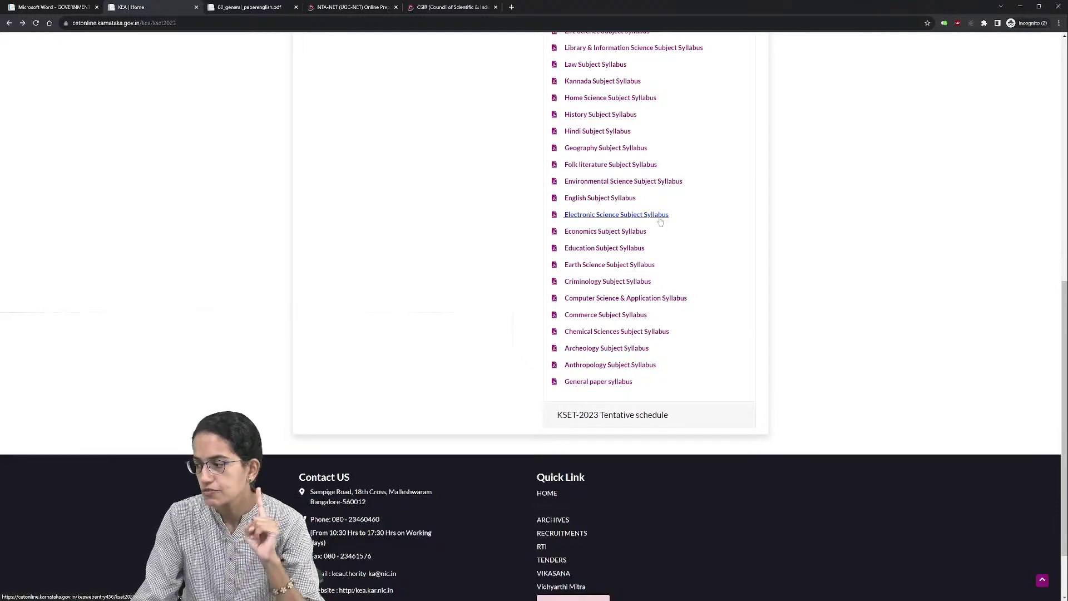
pyautogui.click(351, 7)
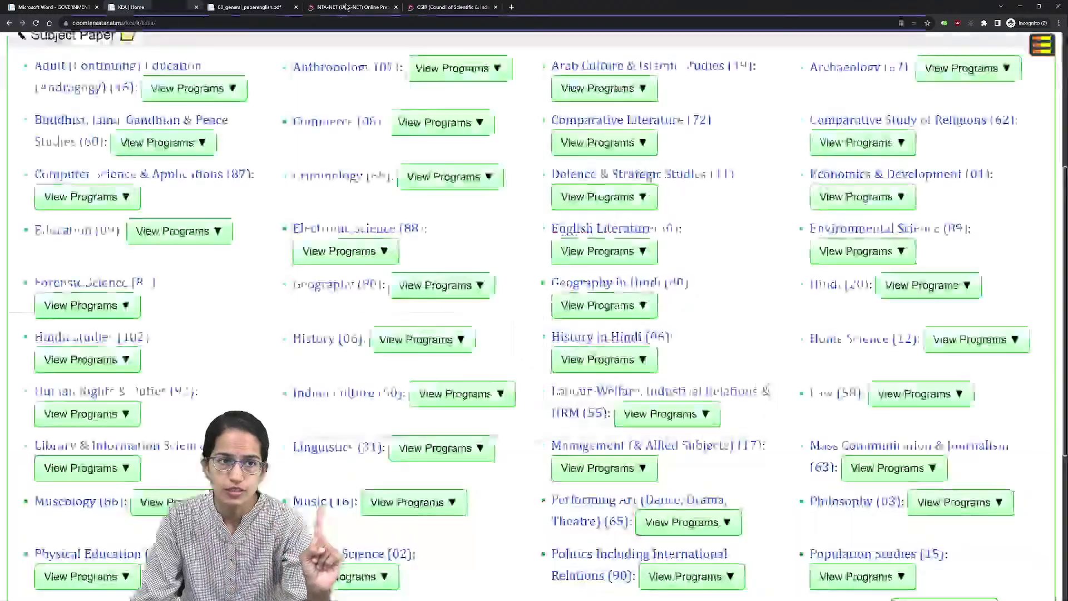
pyautogui.hotkey('ctrl', '+')
pyautogui.scroll(2, 473, 427)
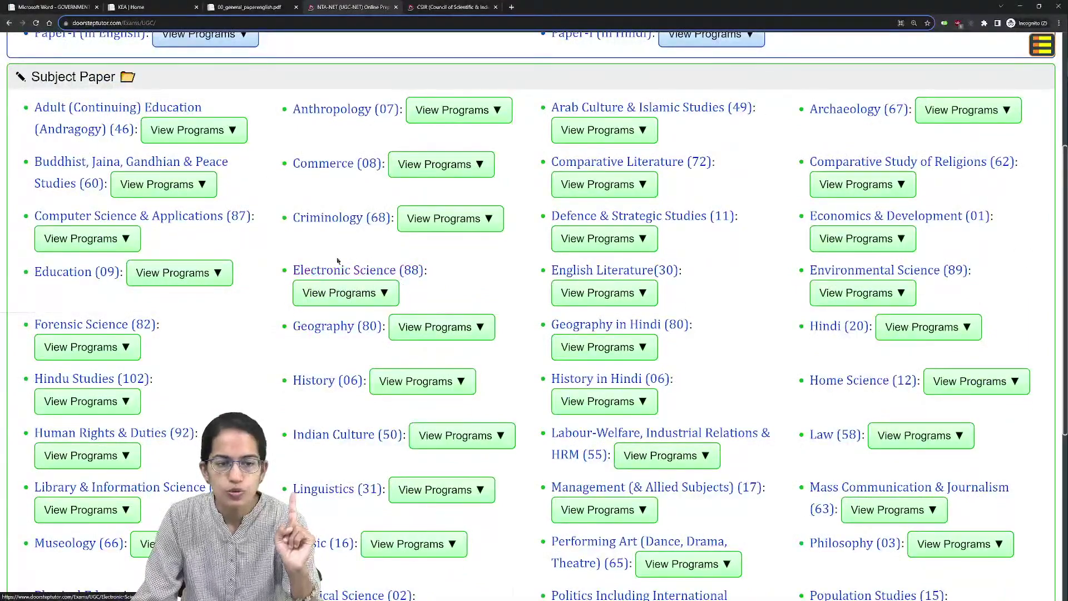
pyautogui.scroll(3, 456, 373)
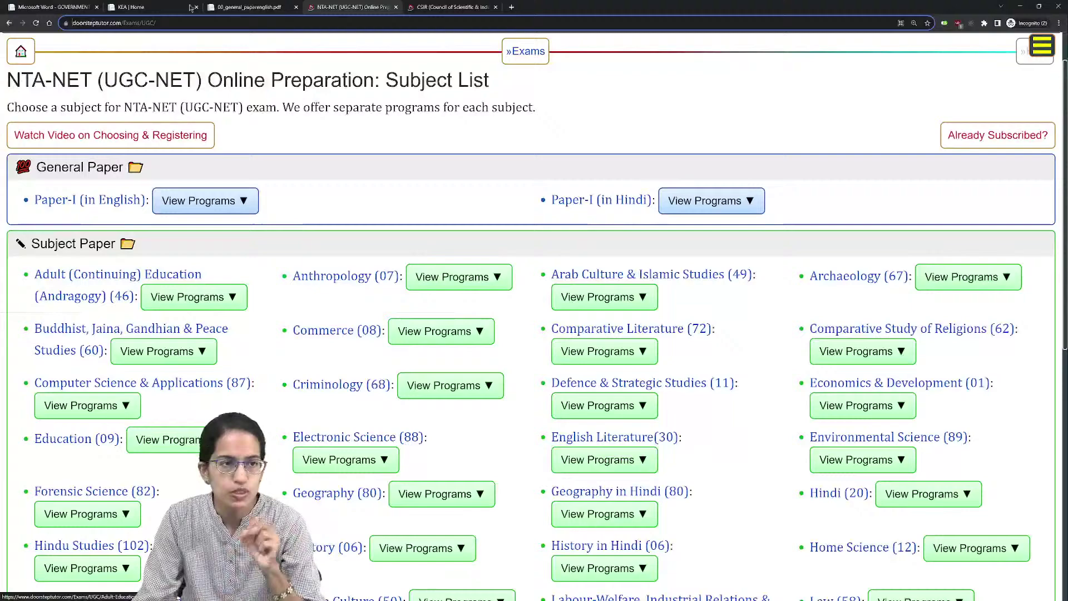
pyautogui.click(252, 5)
# Back on the KEA KSET page, keep English as the site language and follow the K-SET-2023 On-Line Application Link.
pyautogui.click(140, 7)
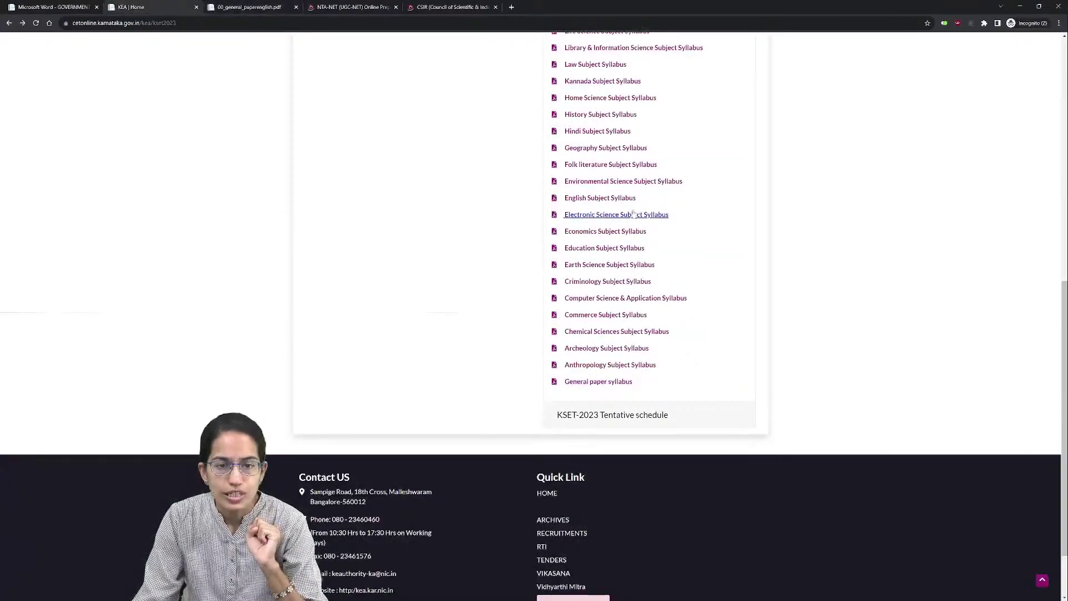
pyautogui.scroll(5, 647, 278)
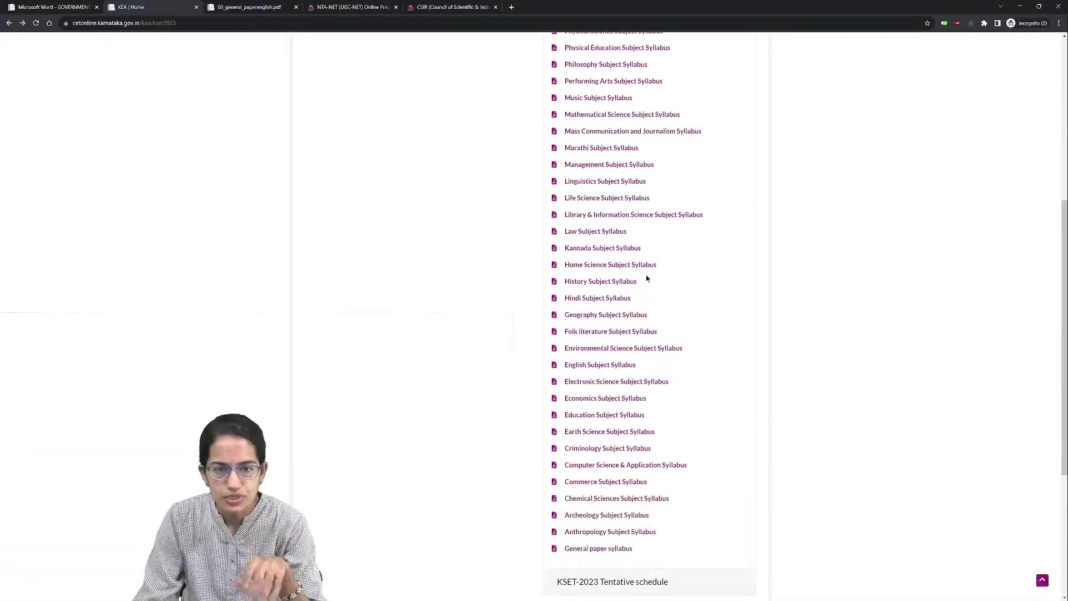
pyautogui.scroll(3, 647, 278)
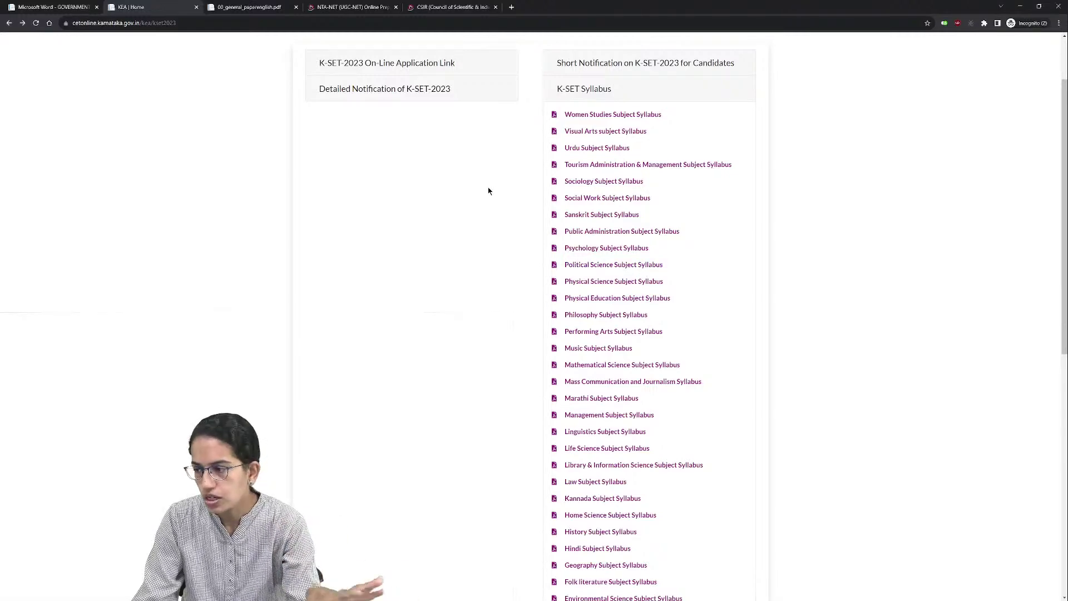
pyautogui.scroll(2, 436, 187)
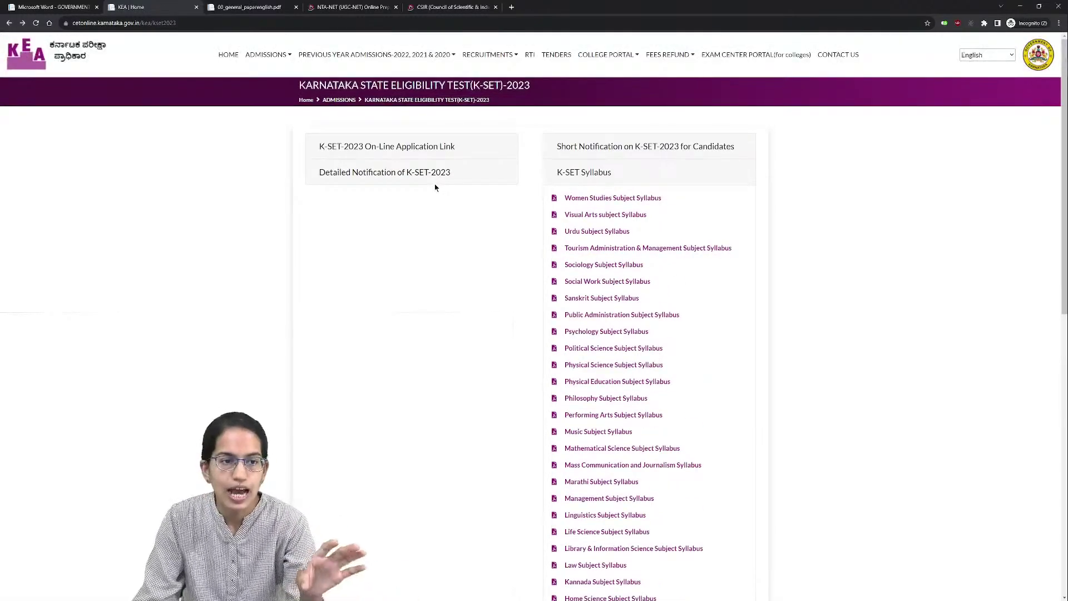
pyautogui.click(985, 56)
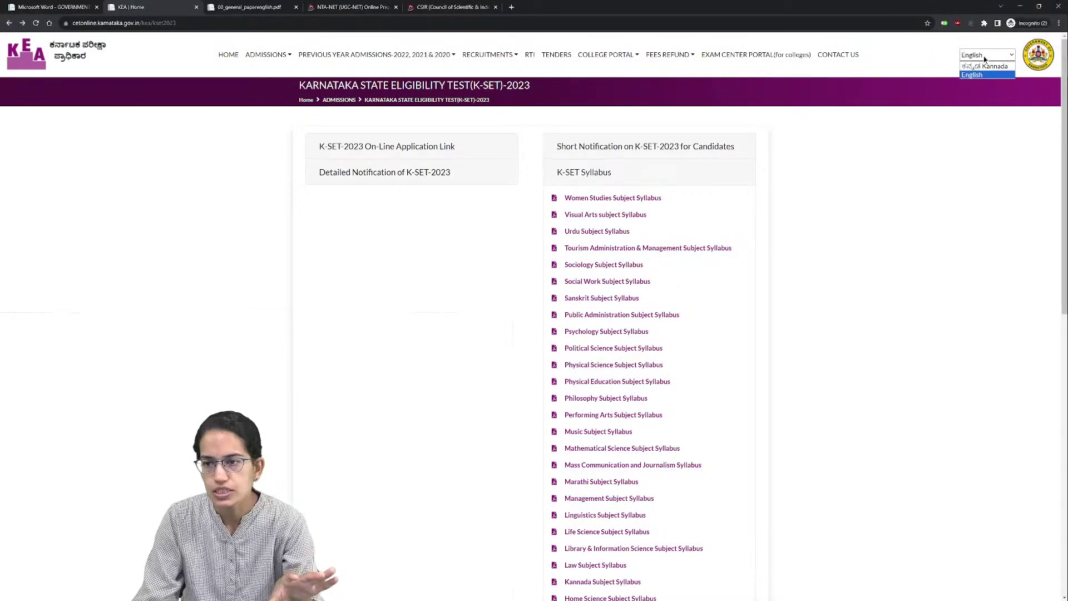
pyautogui.click(975, 75)
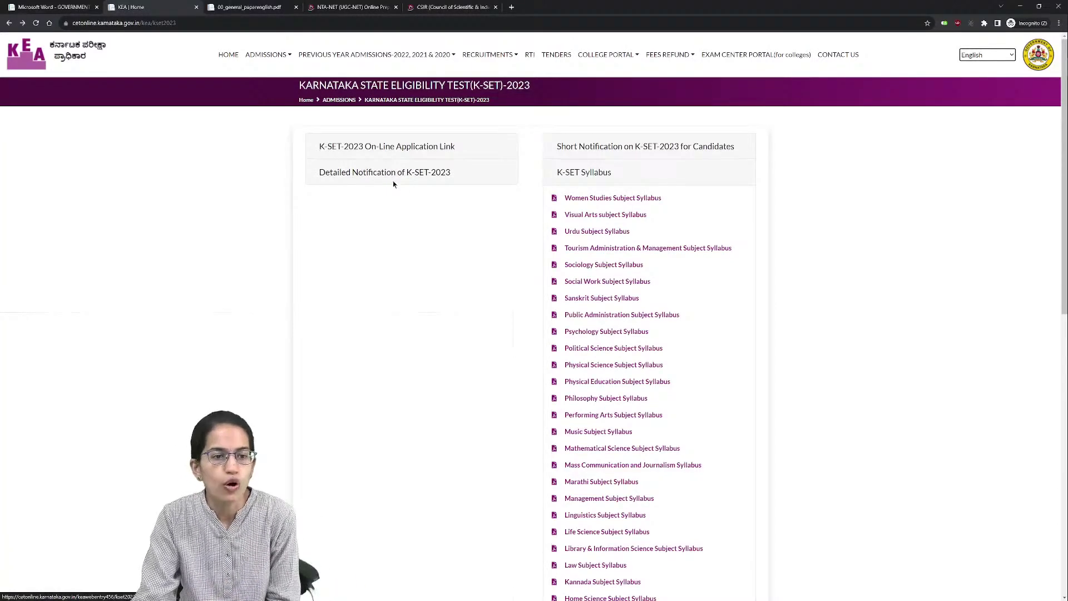
pyautogui.click(406, 147)
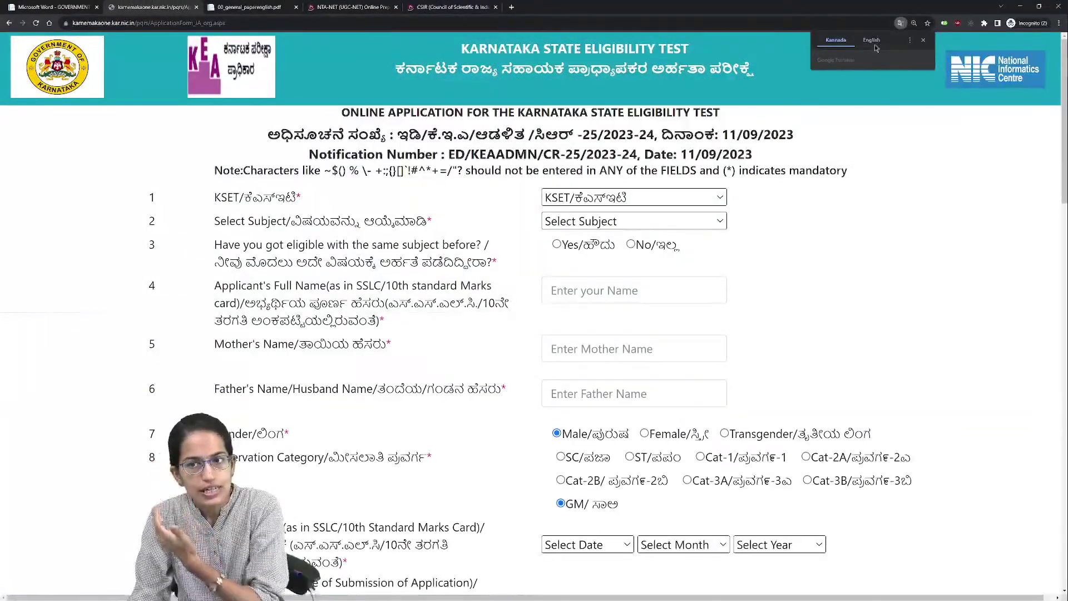
# Translate the KSET application form into English with Google Translate.
pyautogui.click(875, 44)
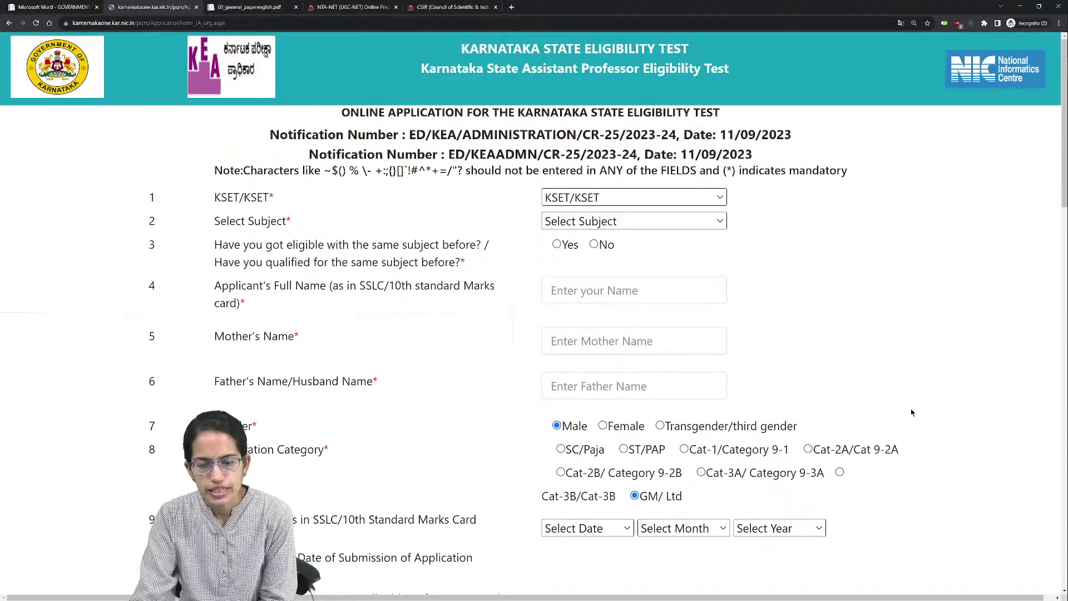
pyautogui.scroll(-2, 799, 391)
pyautogui.scroll(-2, 799, 391)
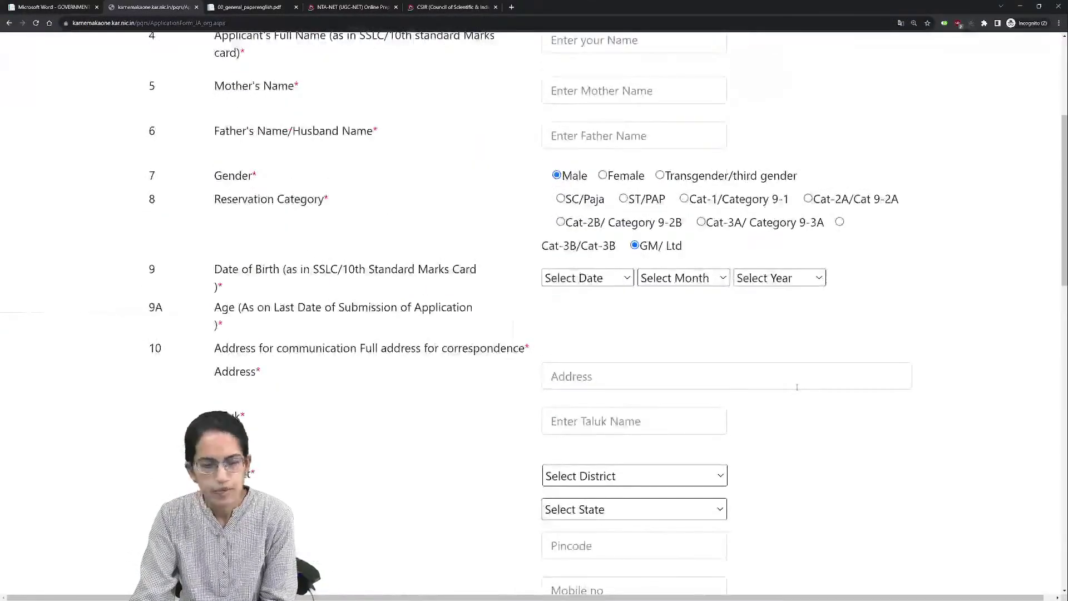
pyautogui.scroll(2, 797, 386)
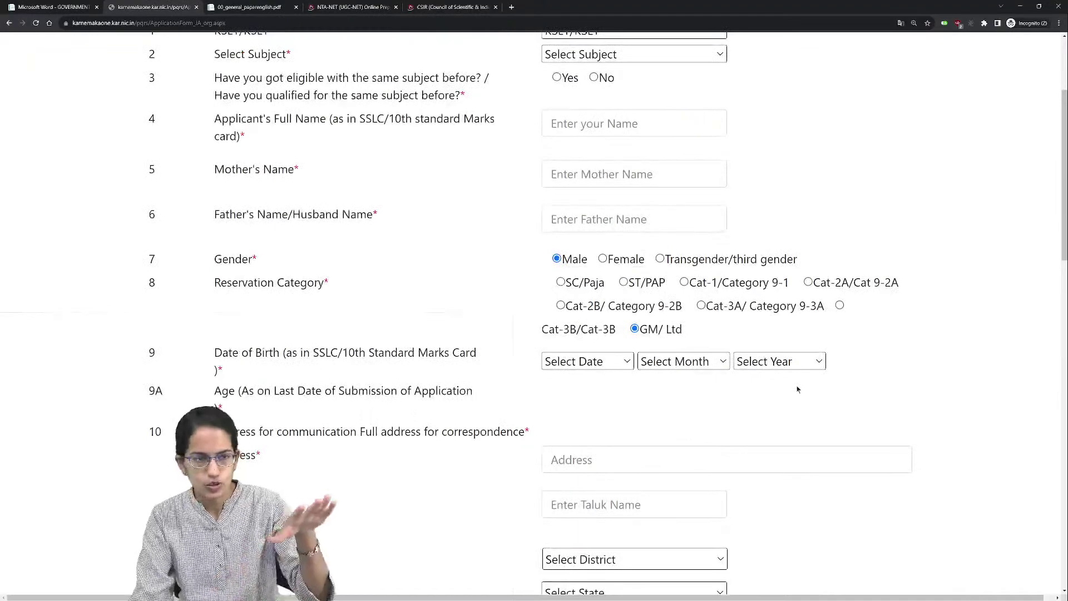
pyautogui.scroll(2, 798, 387)
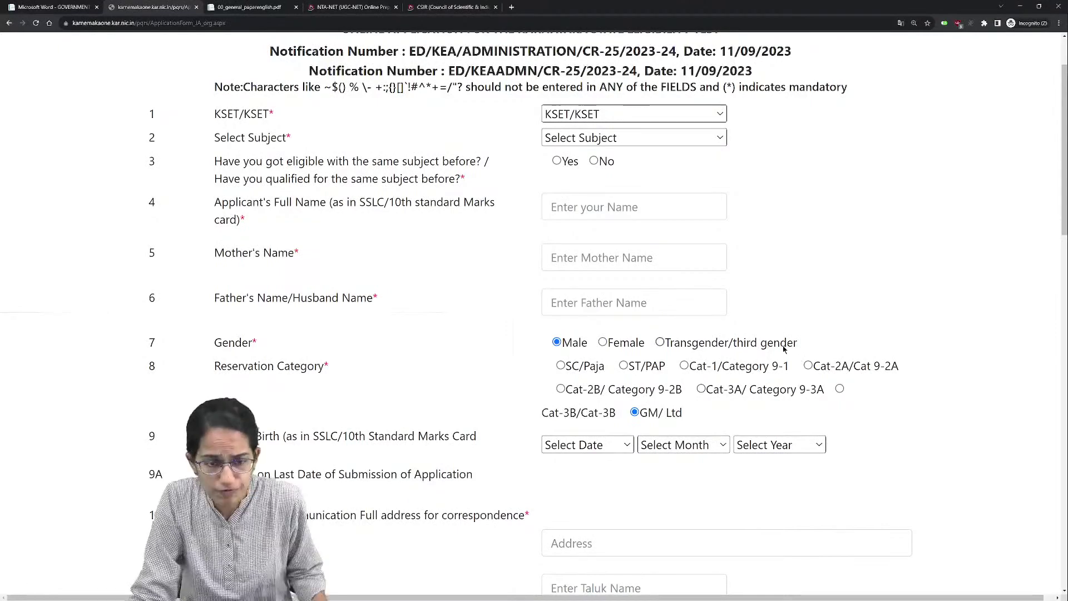
# Review the blank application form fields down to the candidate declaration.
pyautogui.scroll(-2, 793, 359)
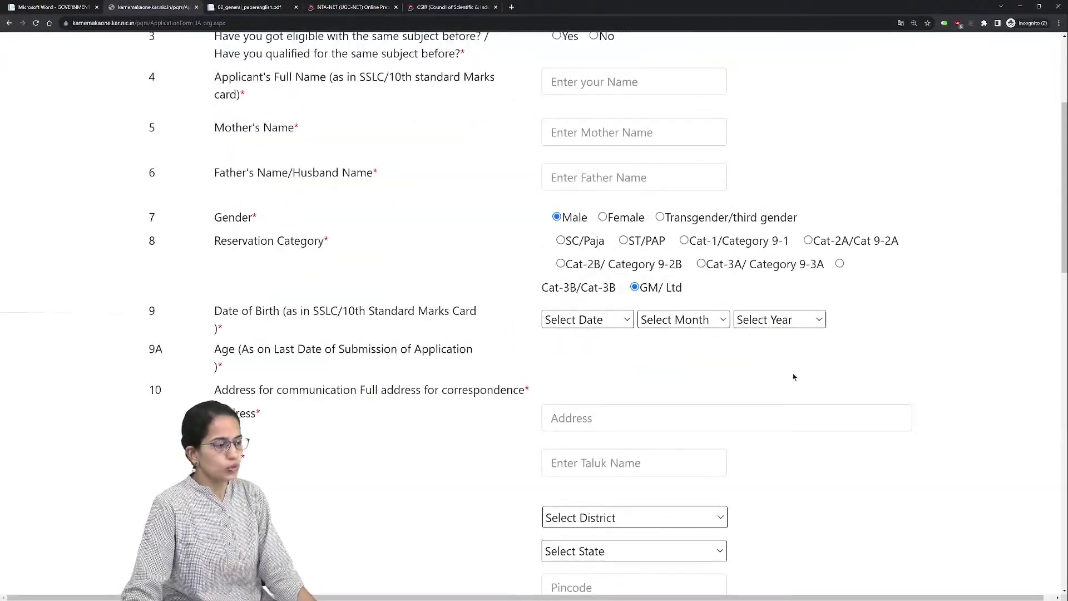
pyautogui.scroll(-2, 794, 377)
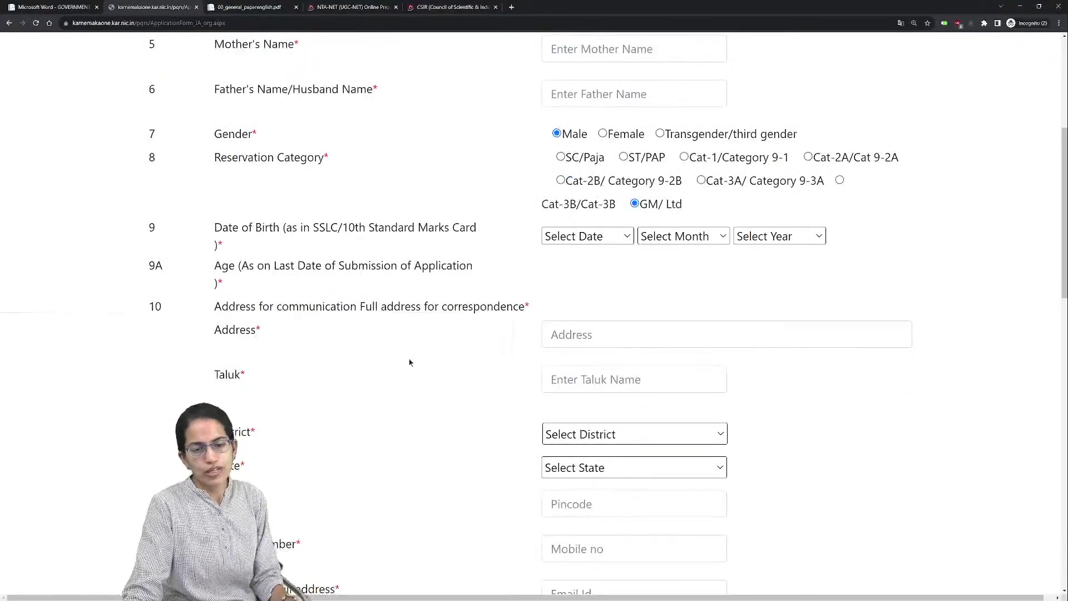
pyautogui.scroll(-3, 410, 360)
pyautogui.scroll(-3, 410, 362)
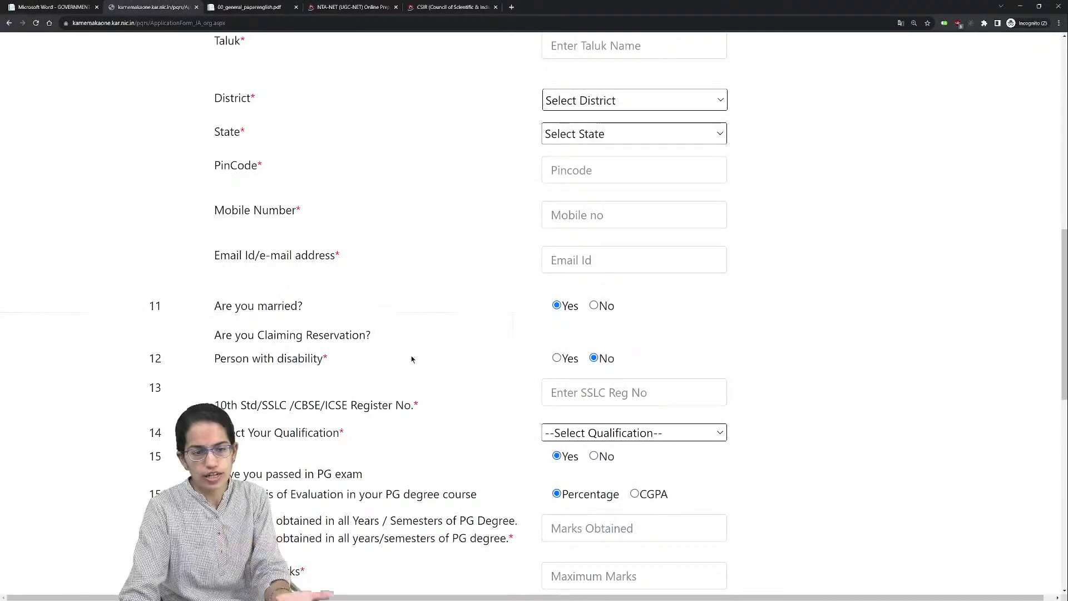
pyautogui.scroll(-2, 412, 358)
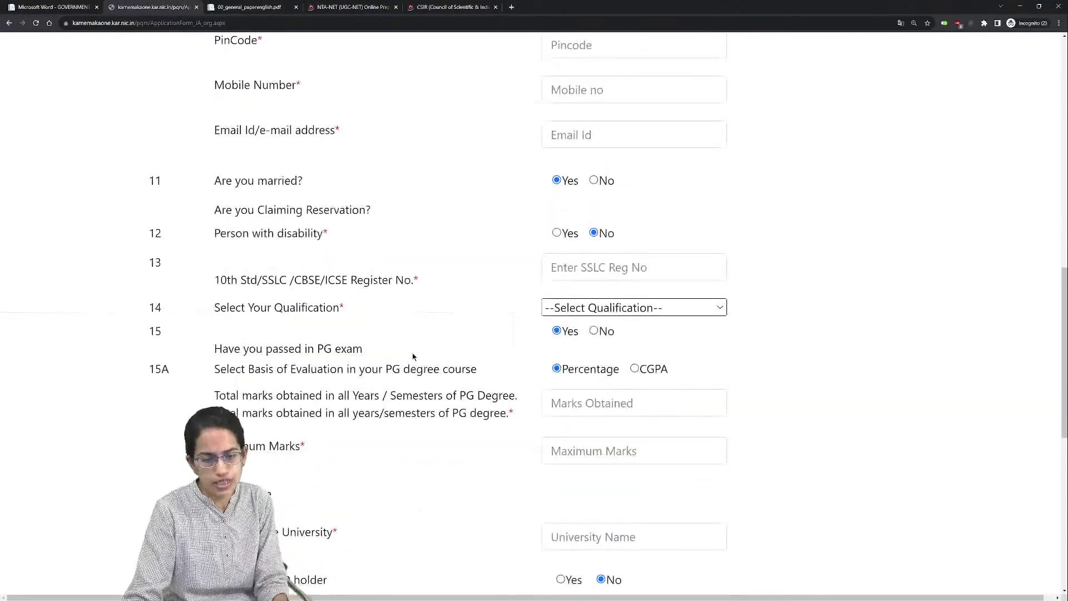
pyautogui.scroll(-5, 412, 357)
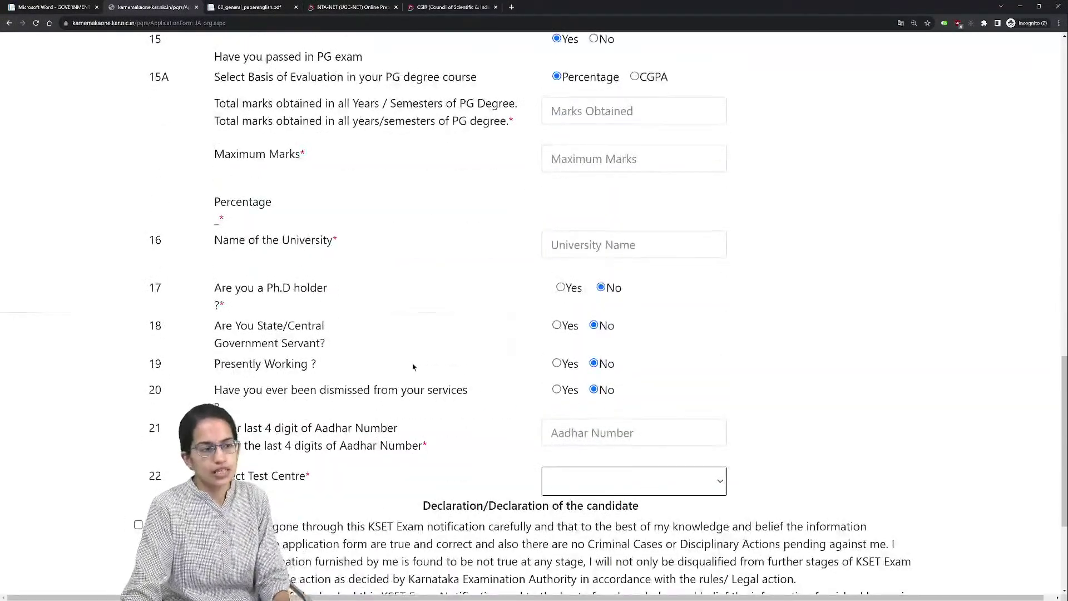
pyautogui.scroll(-1, 412, 366)
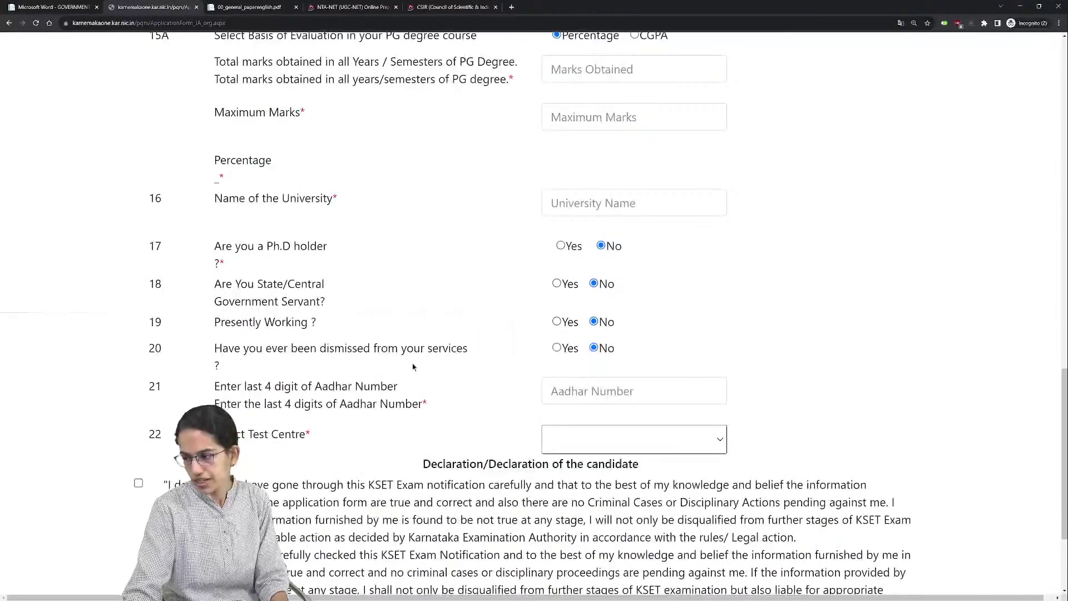